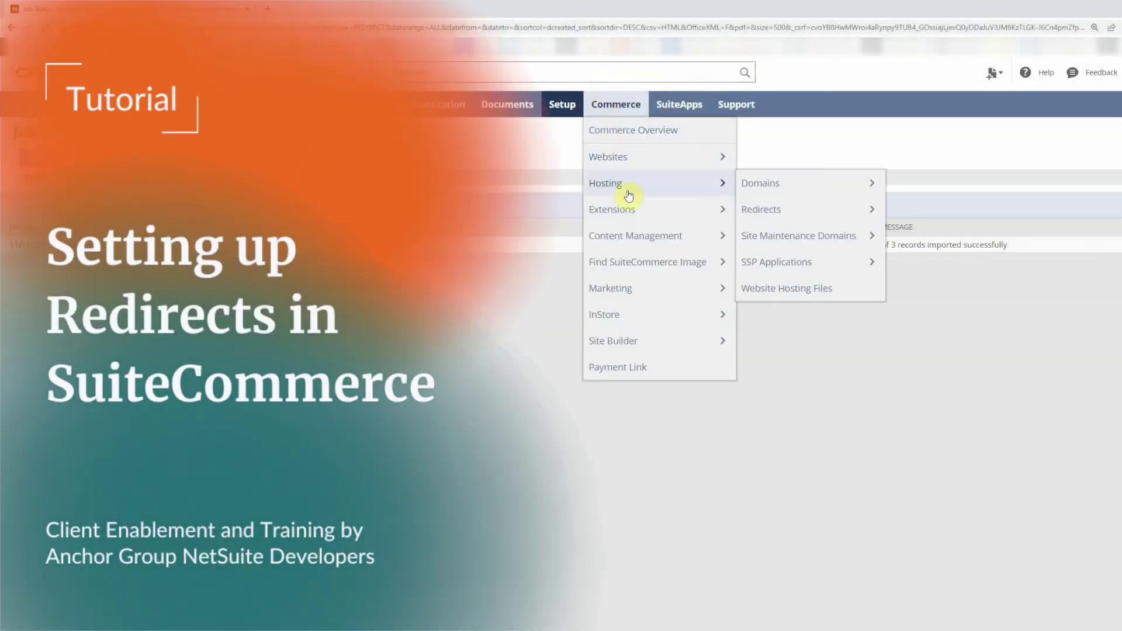
Open the XLR Precision Circular Saw inventory item, whose URL component is XLR-precision-circular-saw-2.
{"action": "left_click", "coordinate": [784, 213]}
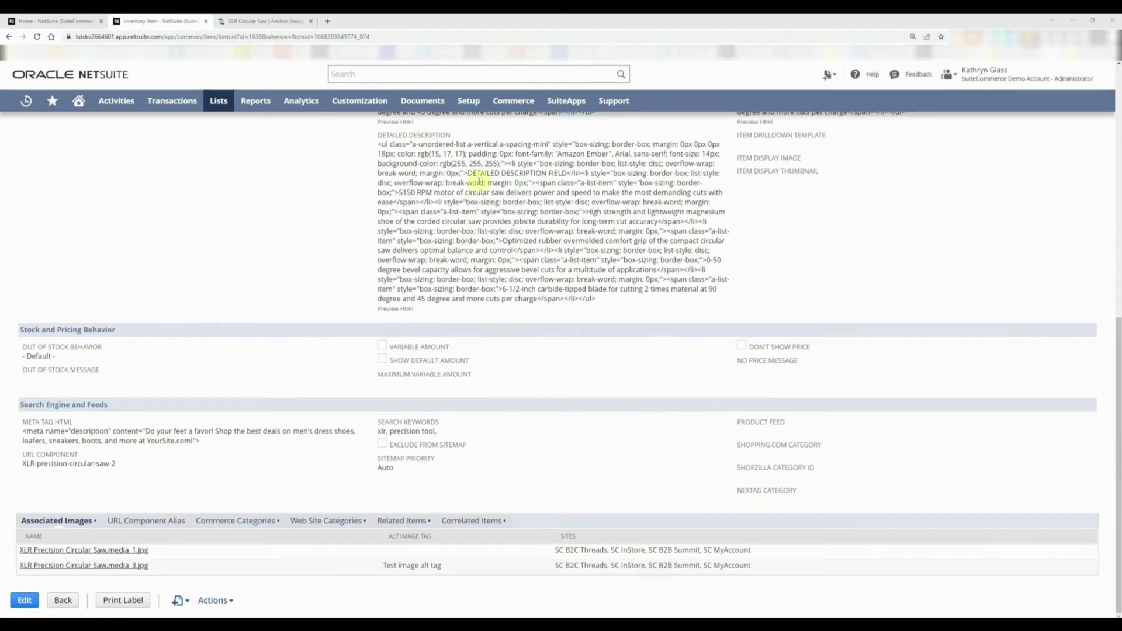
Open Commerce > Hosting > Redirects, which shows 0 redirect records.
{"action": "mouse_move", "coordinate": [521, 104]}
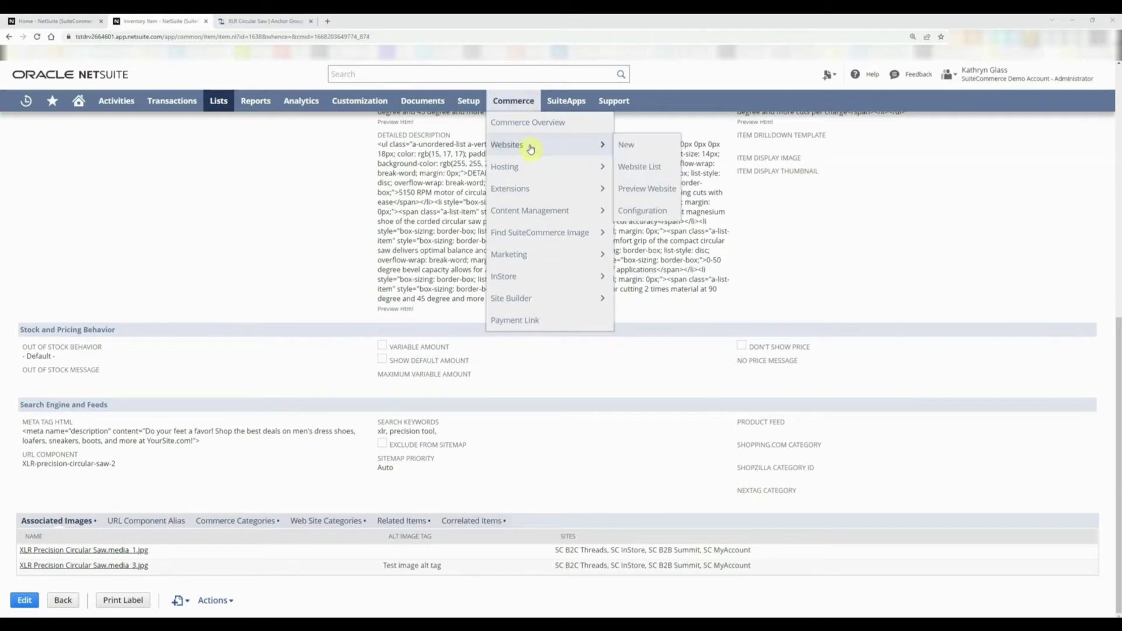
{"action": "mouse_move", "coordinate": [526, 171]}
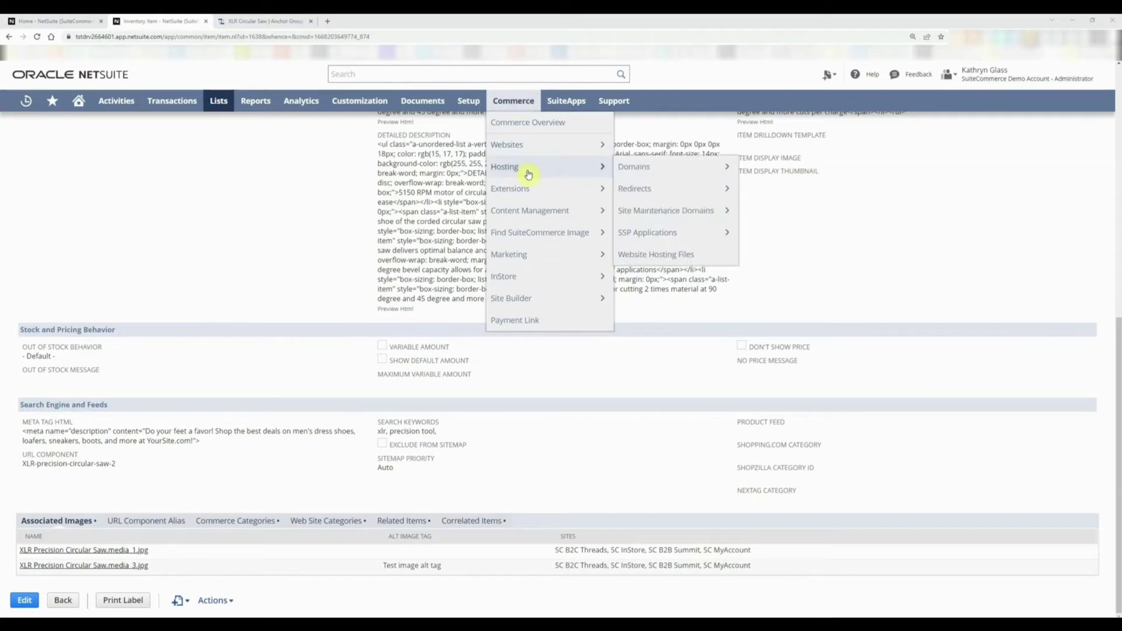
{"action": "left_click", "coordinate": [637, 191]}
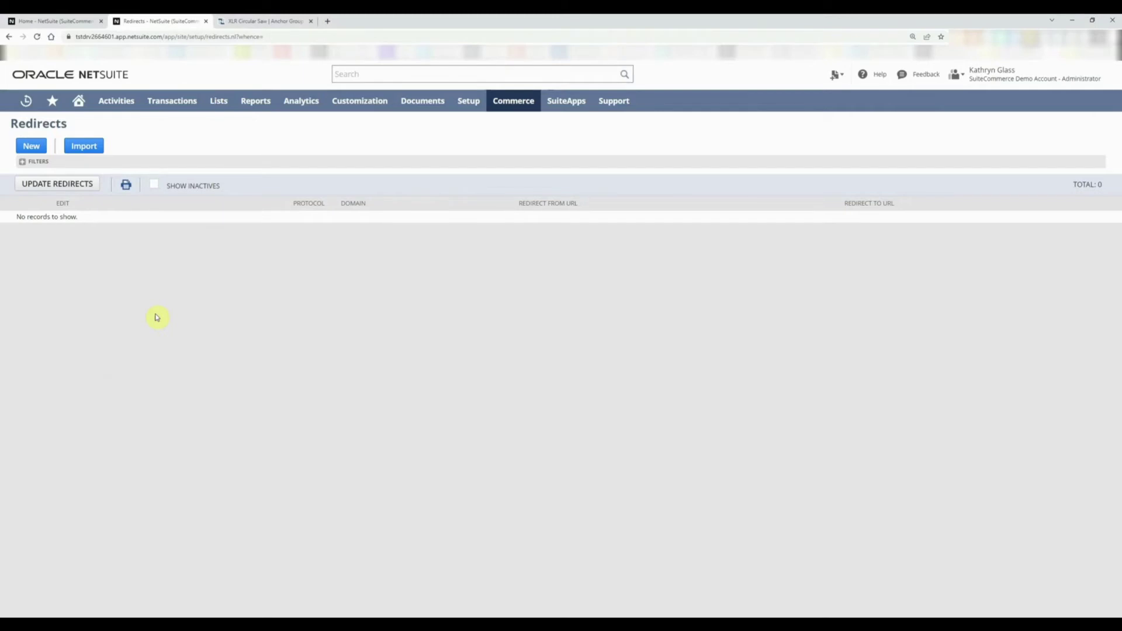
View the redirect Import Assistant, then start a new Redirect record.
{"action": "left_click", "coordinate": [97, 152]}
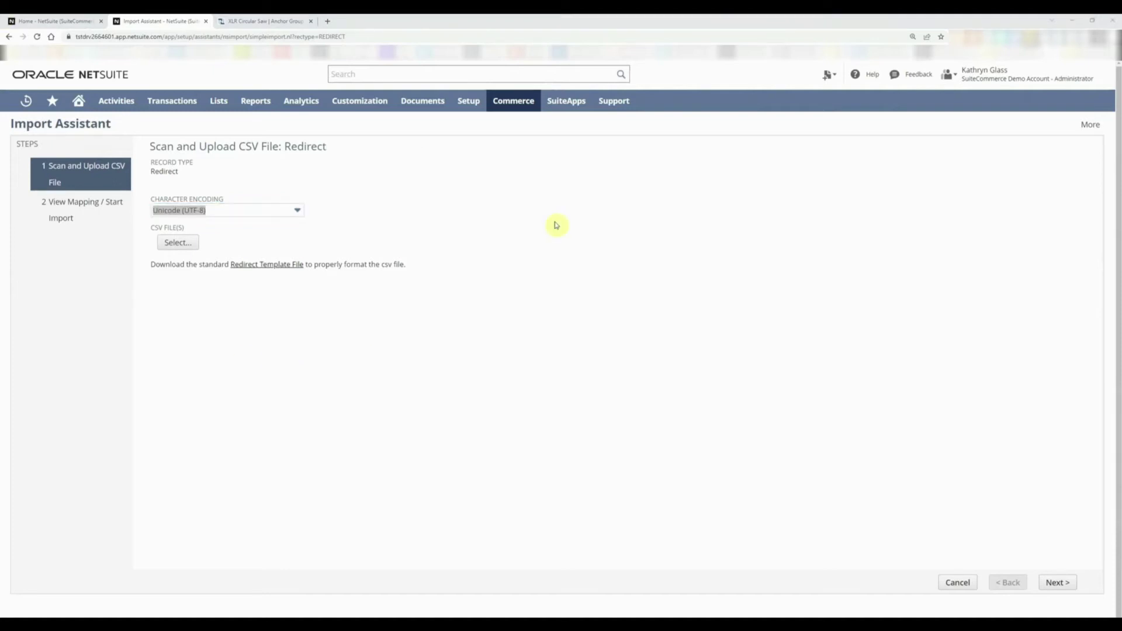
{"action": "mouse_move", "coordinate": [525, 95]}
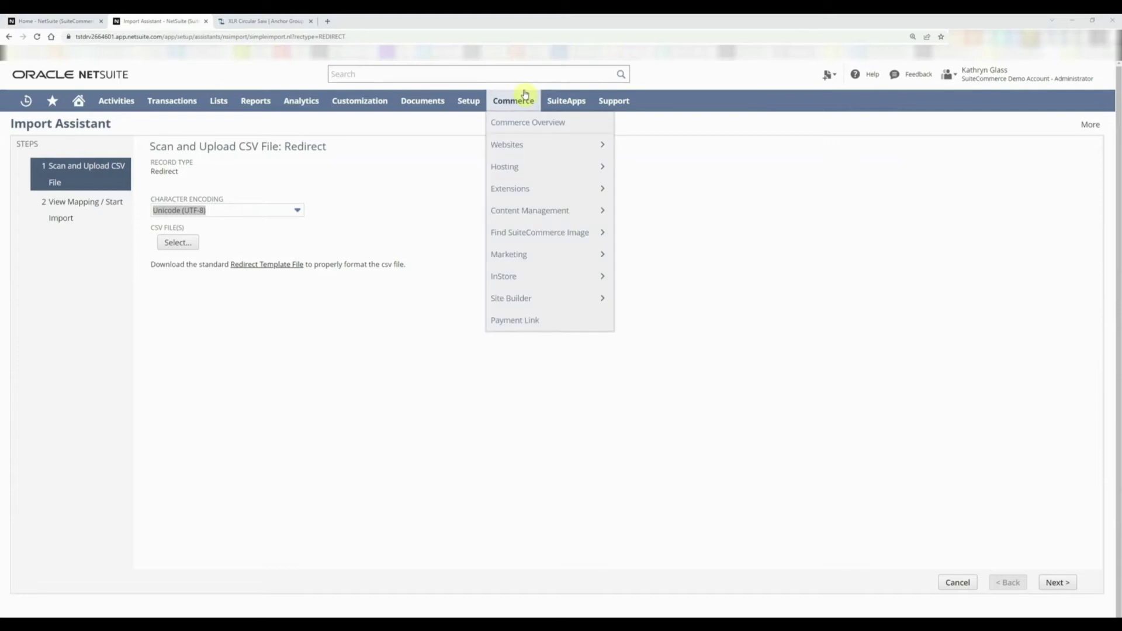
{"action": "mouse_move", "coordinate": [524, 167]}
{"action": "mouse_move", "coordinate": [635, 191]}
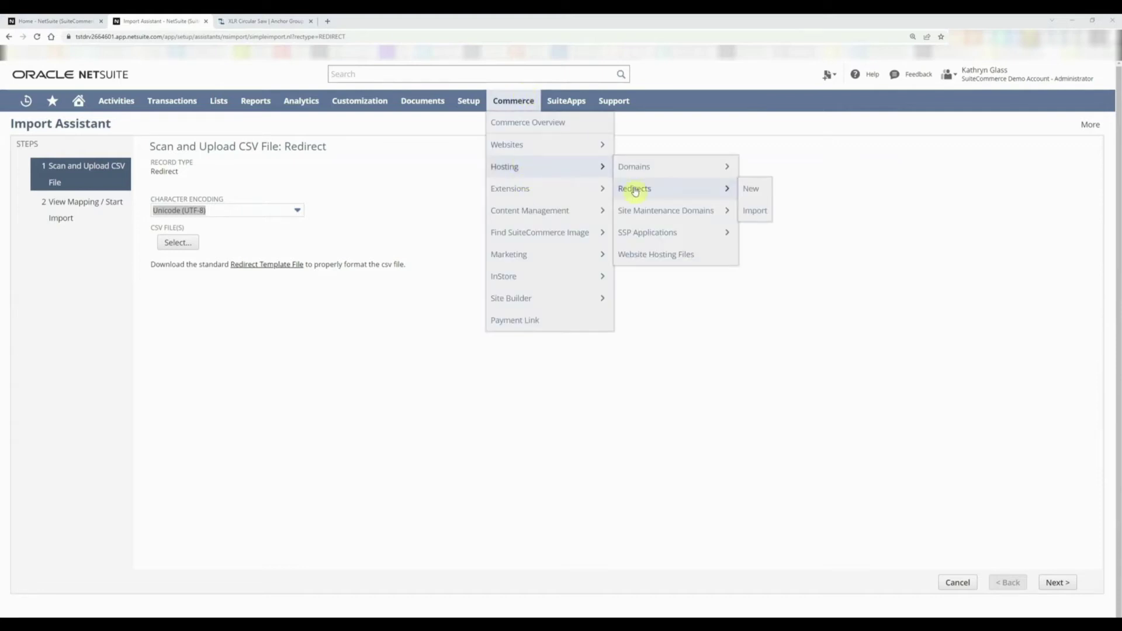
{"action": "left_click", "coordinate": [751, 188]}
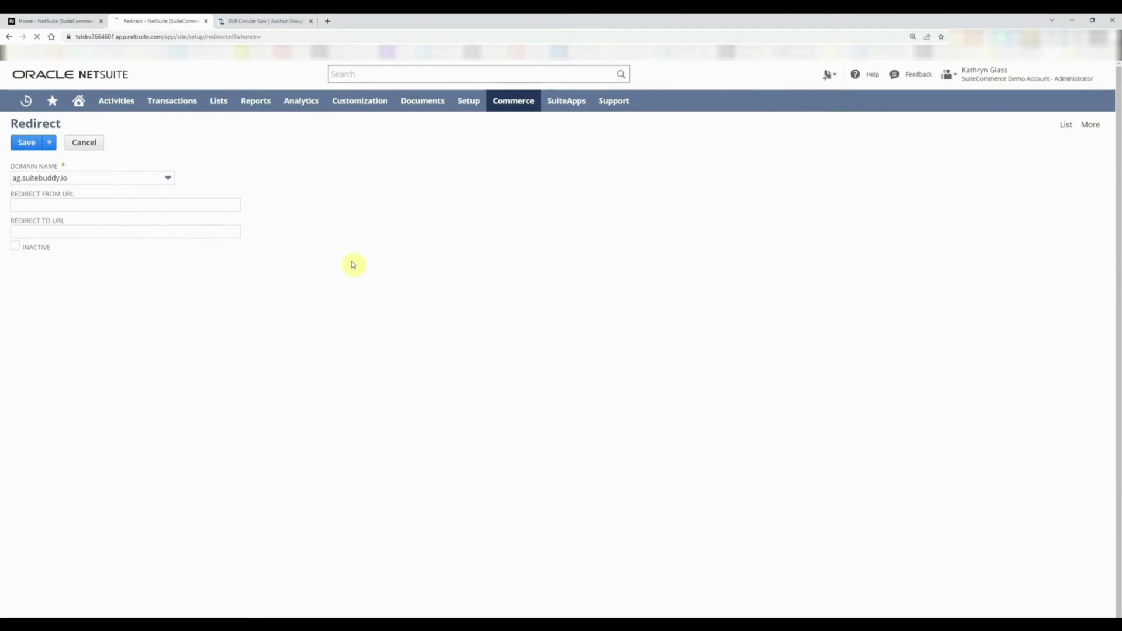
Keep ag.suitebuddy.io as the redirect's domain name, leaving the from and to URLs blank.
{"action": "left_click", "coordinate": [45, 178]}
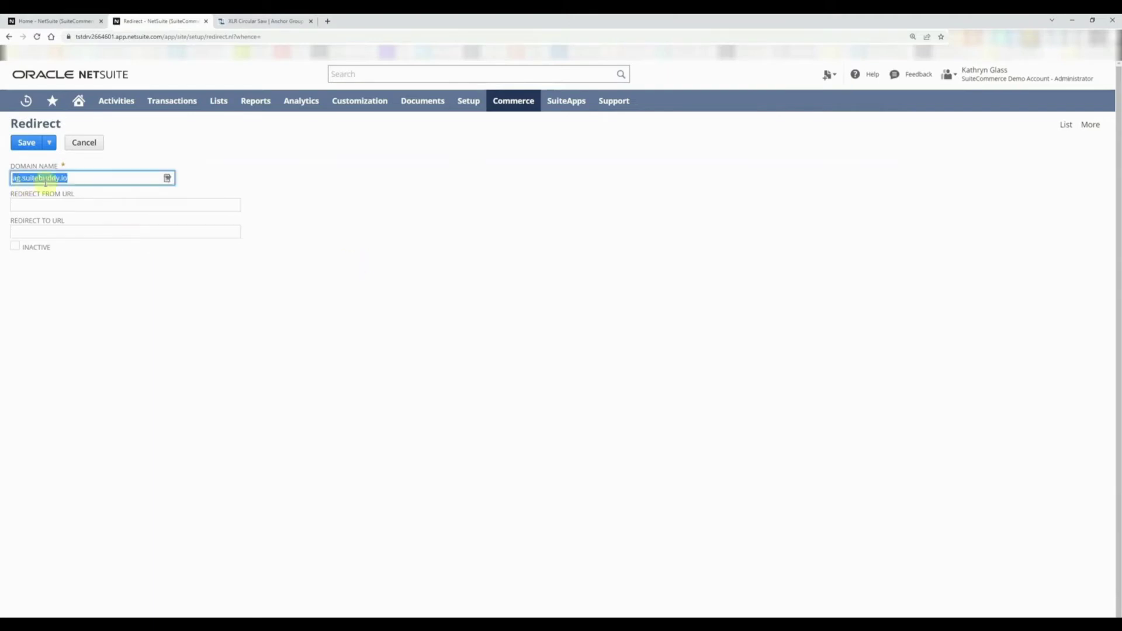
{"action": "left_click", "coordinate": [85, 180]}
{"action": "left_click", "coordinate": [85, 179]}
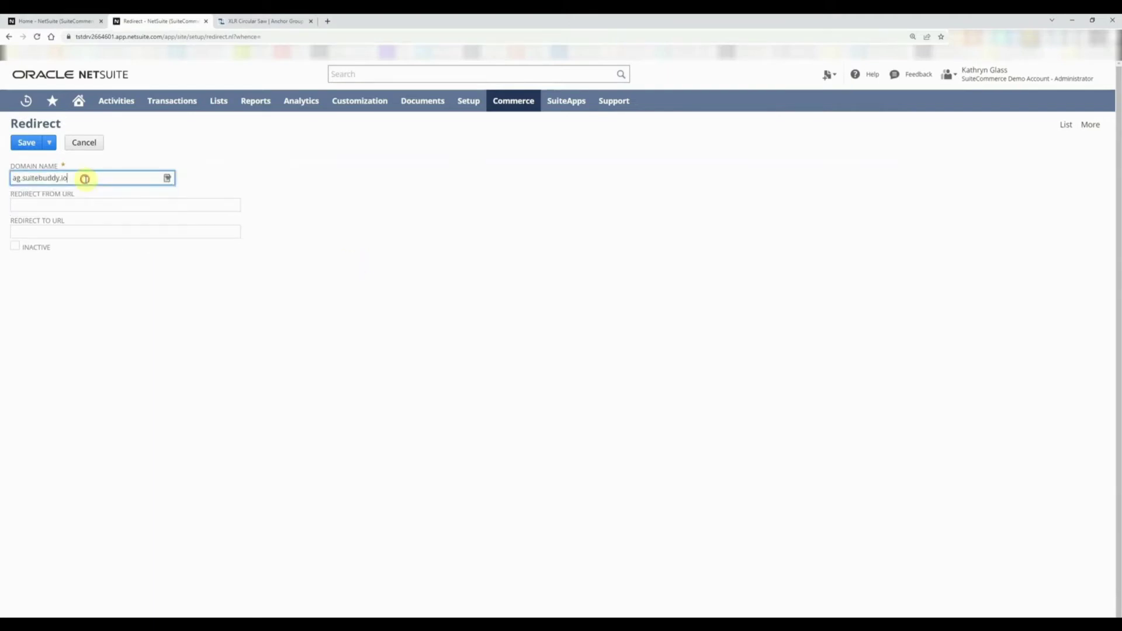
{"action": "key", "text": "Tab"}
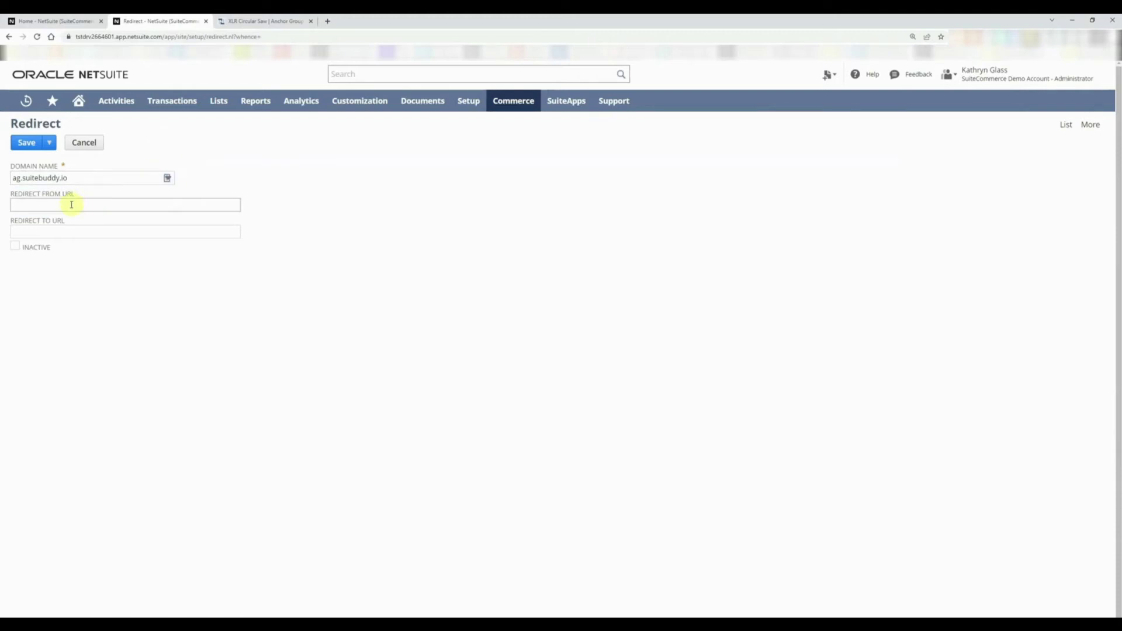
{"action": "left_click", "coordinate": [71, 205]}
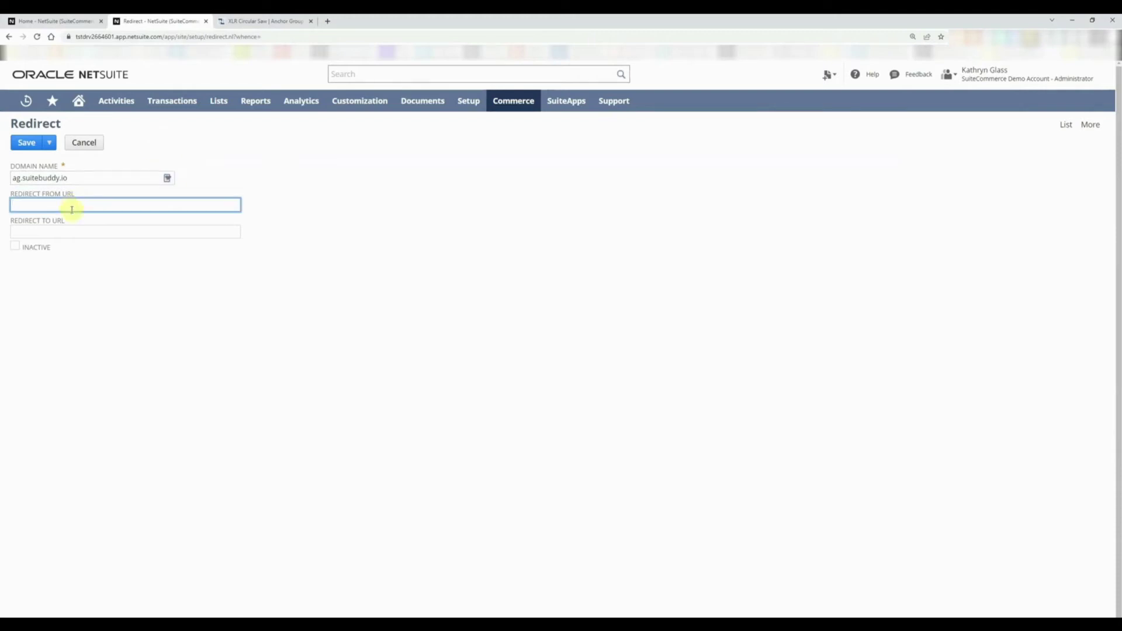
{"action": "left_click", "coordinate": [88, 230]}
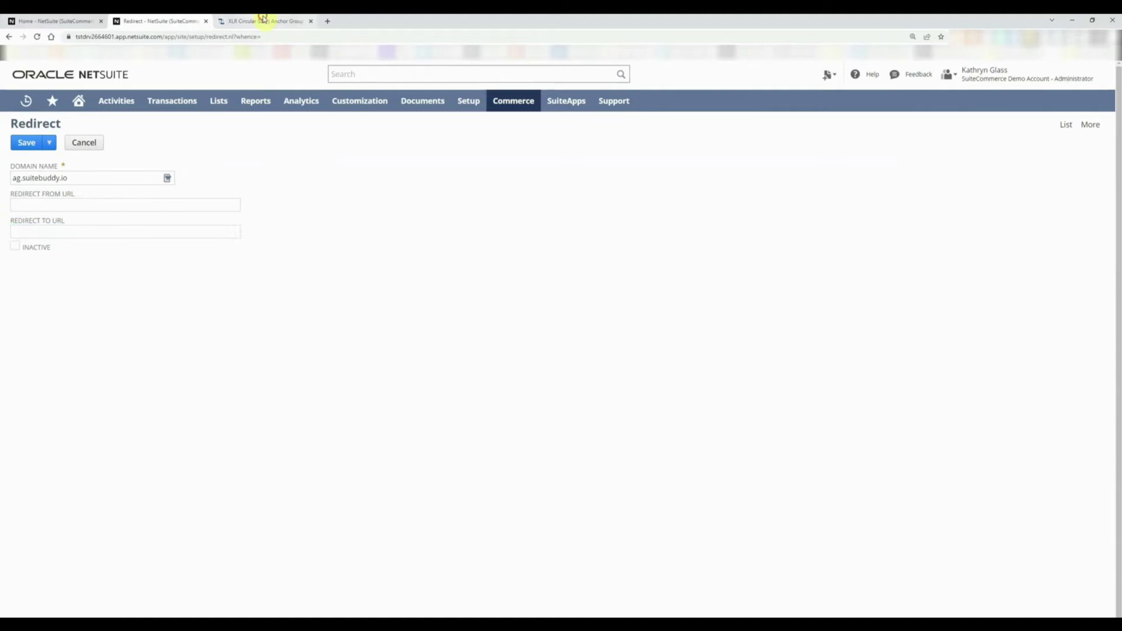
Load /XLR-precision-circular-saw on the storefront to confirm it shows Page not found.
{"action": "left_click", "coordinate": [262, 21]}
{"action": "left_click", "coordinate": [146, 36]}
{"action": "key", "text": "End"}
{"action": "key", "text": "BackSpace"}
{"action": "key", "text": "BackSpace"}
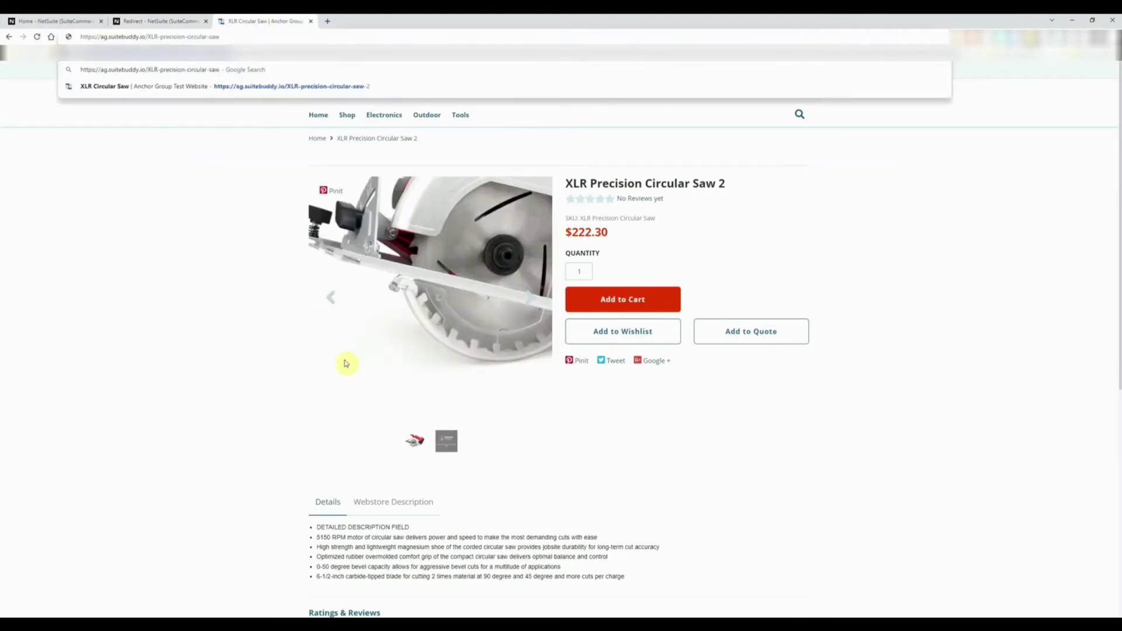
{"action": "key", "text": "Return"}
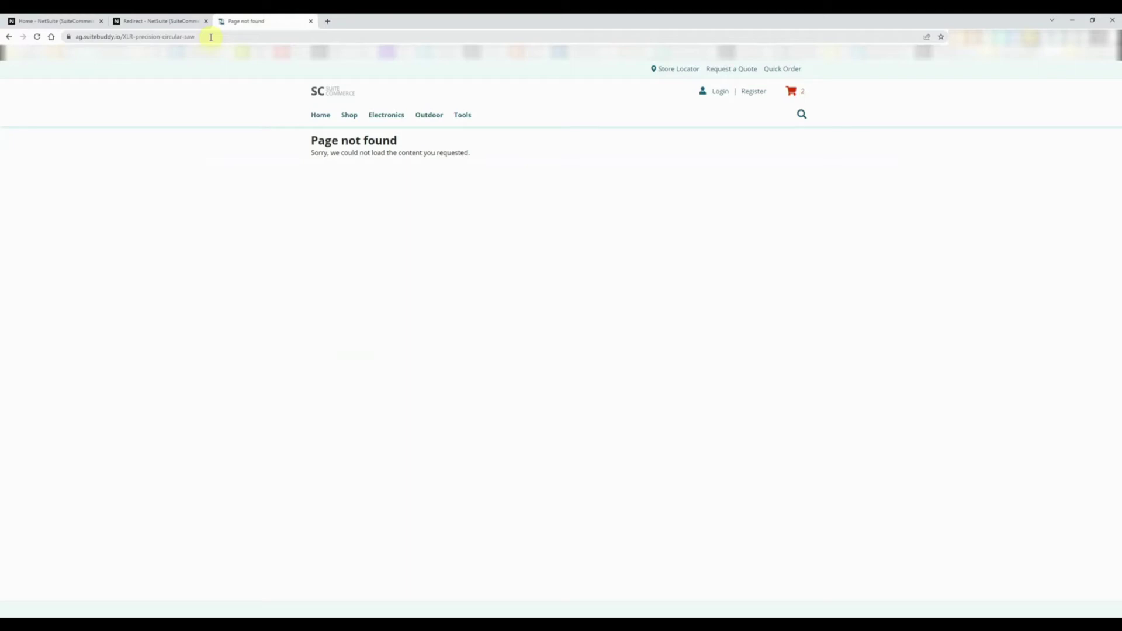
Restore the -2 suffix and copy the /XLR-precision-circular-saw-2 path for the redirect form.
{"action": "left_click_drag", "start_coordinate": [211, 37], "coordinate": [123, 40]}
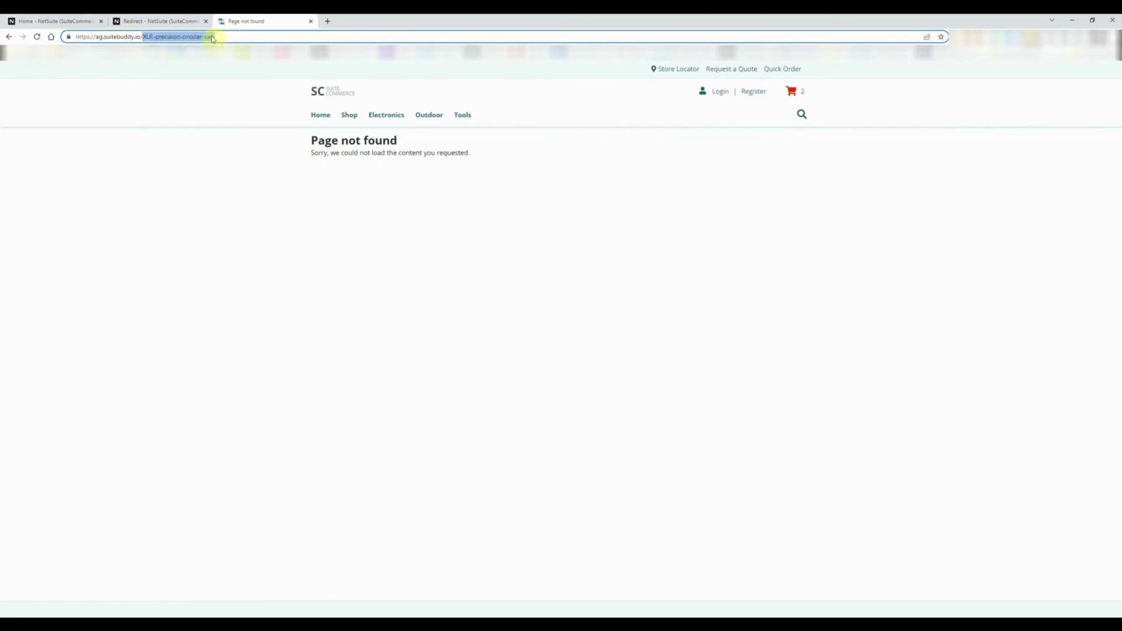
{"action": "left_click", "coordinate": [221, 37]}
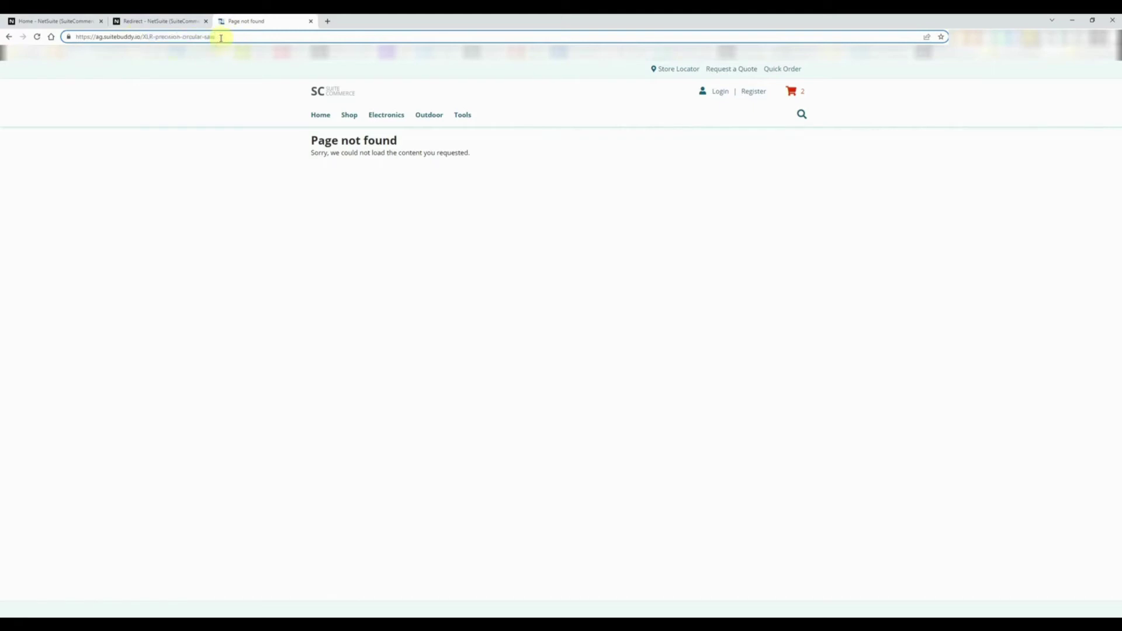
{"action": "type", "text": "-2"}
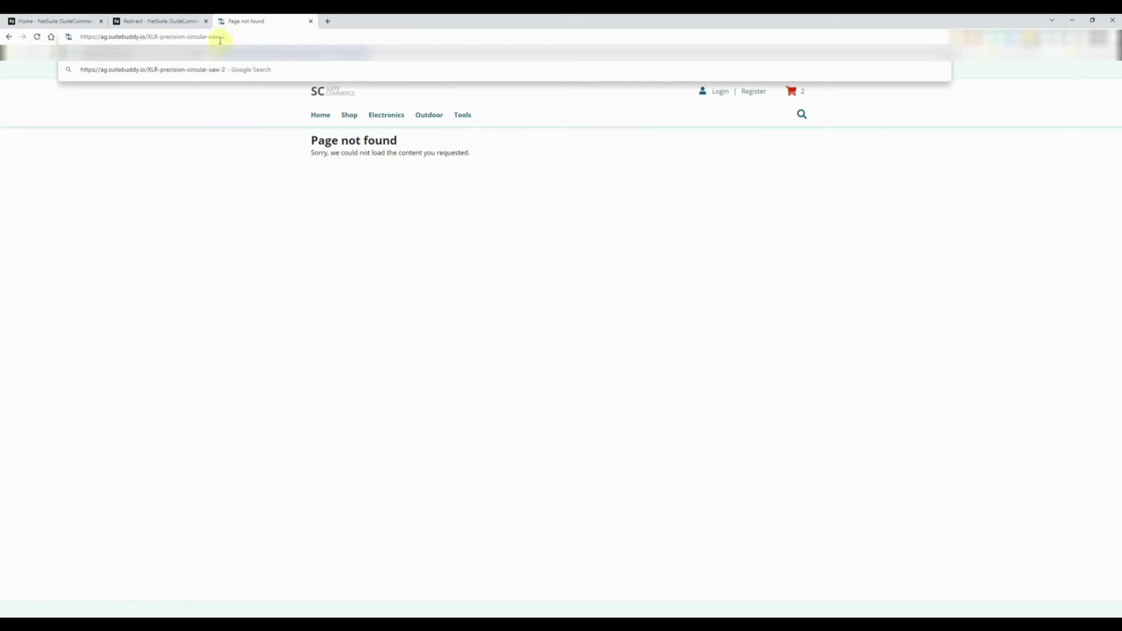
{"action": "left_click_drag", "start_coordinate": [225, 37], "coordinate": [177, 37]}
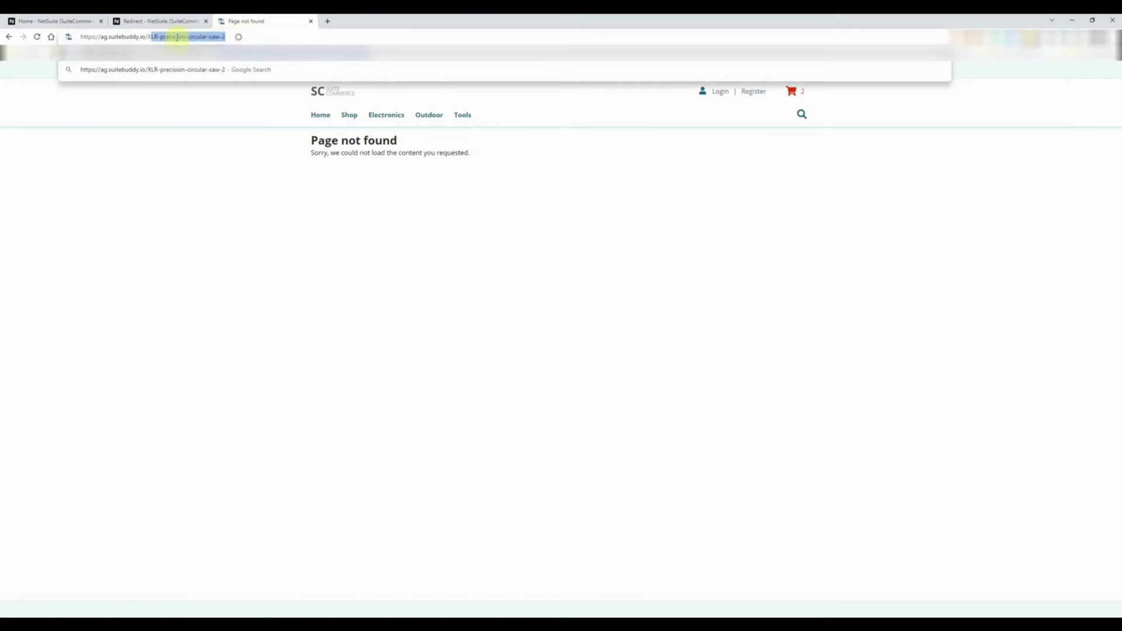
{"action": "left_click", "coordinate": [146, 21]}
Set Redirect To /XLR-precision-circular-saw-2 and Redirect From /XLR-precision-circular-saw, then save.
{"action": "type", "text": "/XLR-precision-circular-saw-2"}
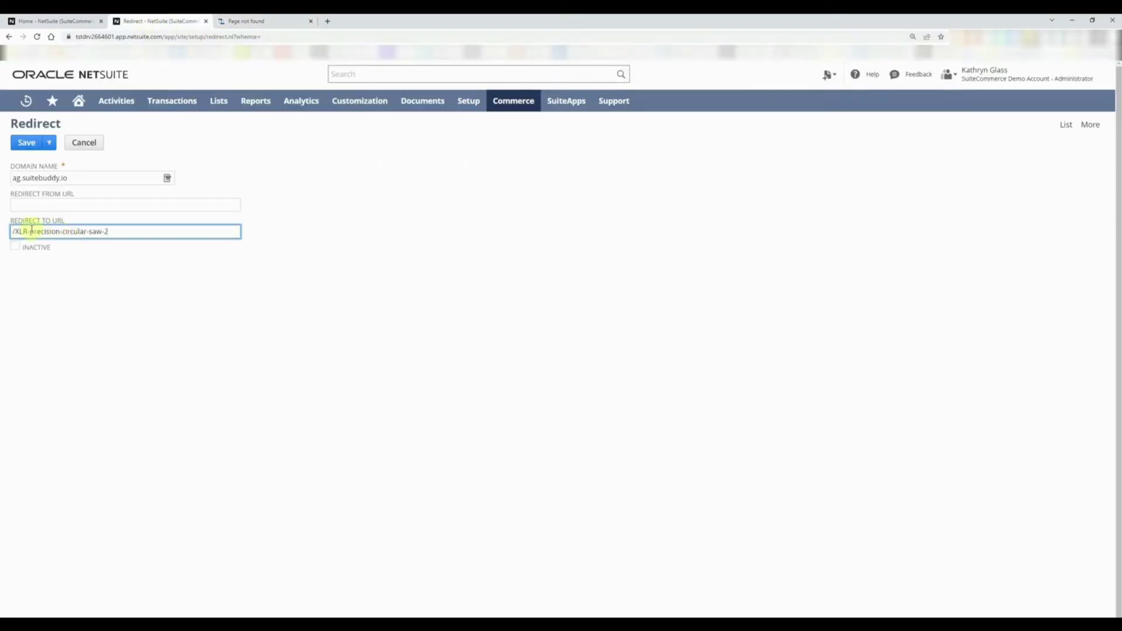
{"action": "left_click_drag", "start_coordinate": [136, 231], "coordinate": [6, 225]}
{"action": "left_click", "coordinate": [41, 205]}
{"action": "type", "text": "/XLR-precision-circular-saw-2"}
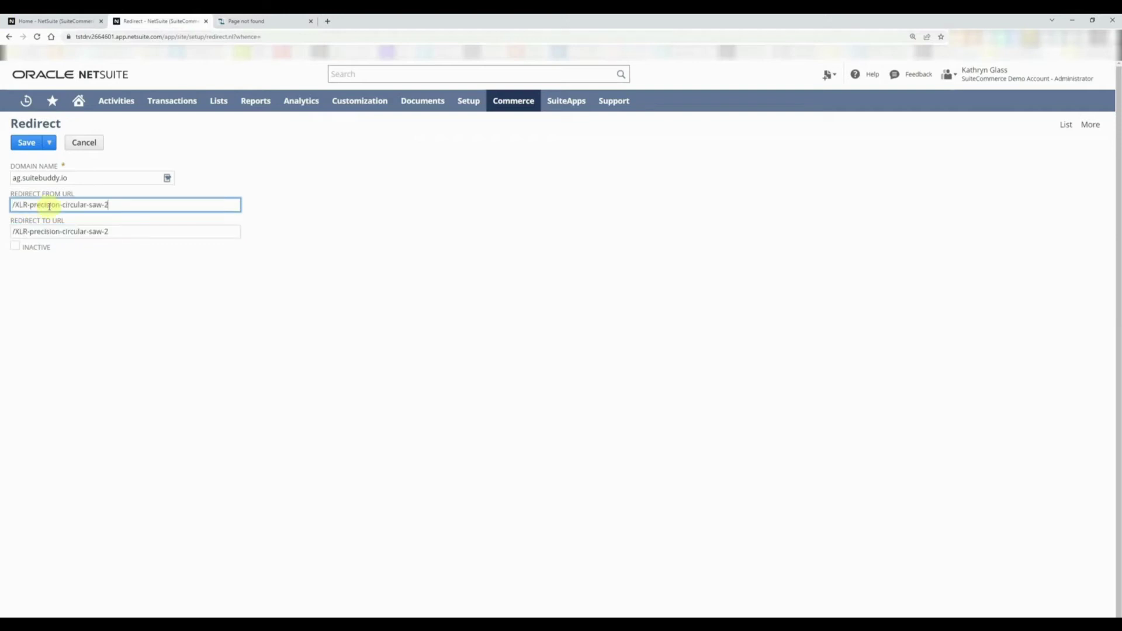
{"action": "left_click", "coordinate": [263, 353]}
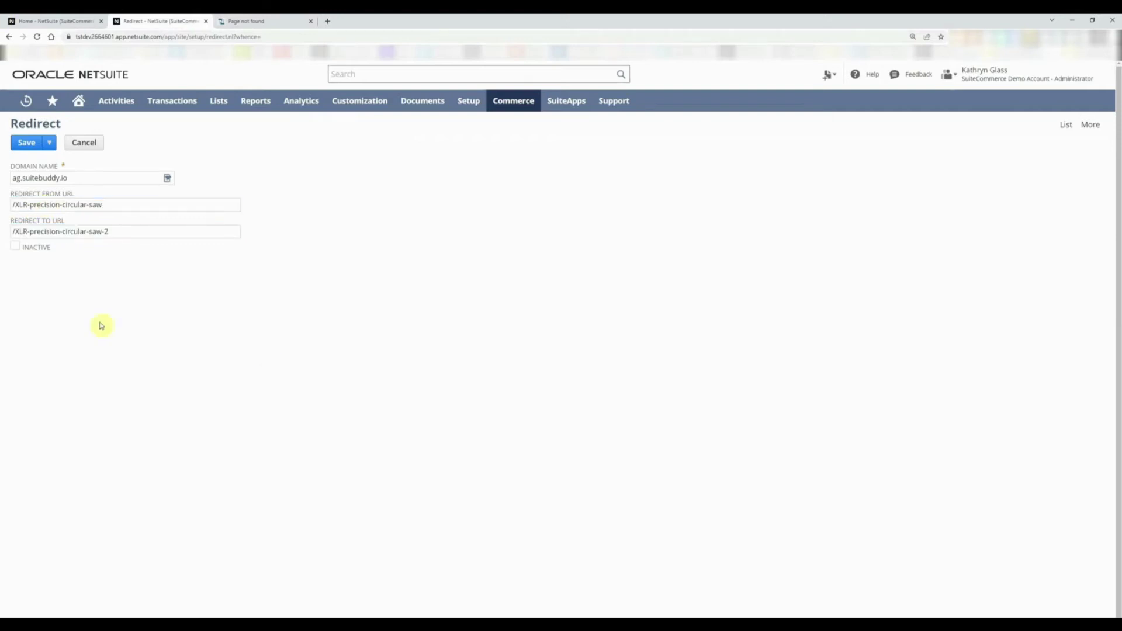
{"action": "left_click", "coordinate": [35, 144]}
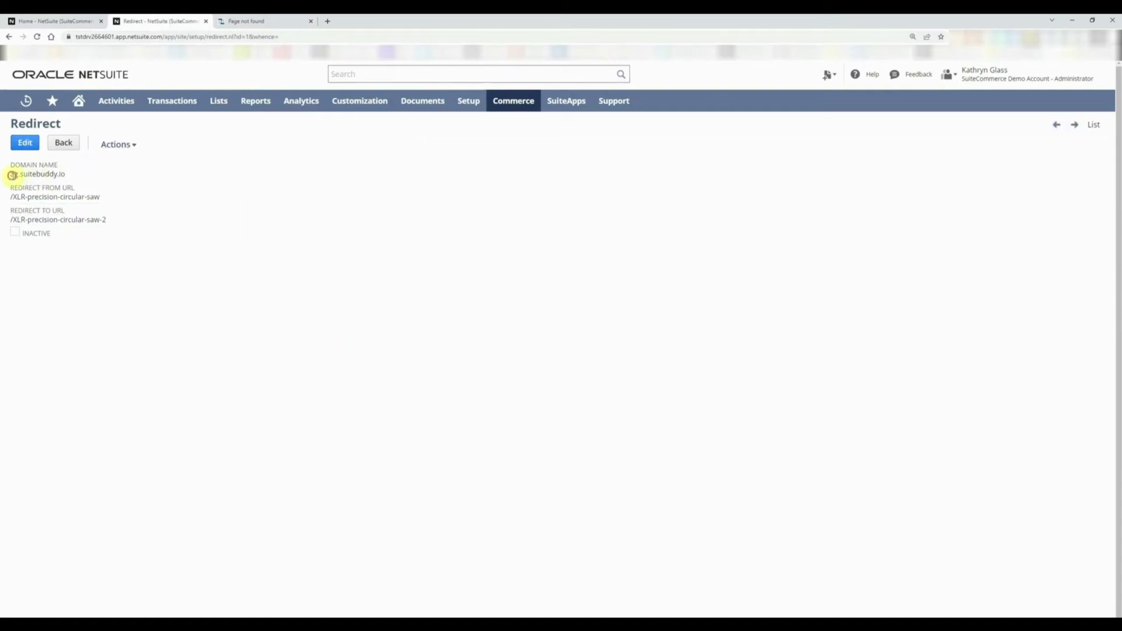
Review the saved redirect's ag.suitebuddy.io domain and its target path.
{"action": "left_click_drag", "start_coordinate": [11, 174], "coordinate": [68, 178]}
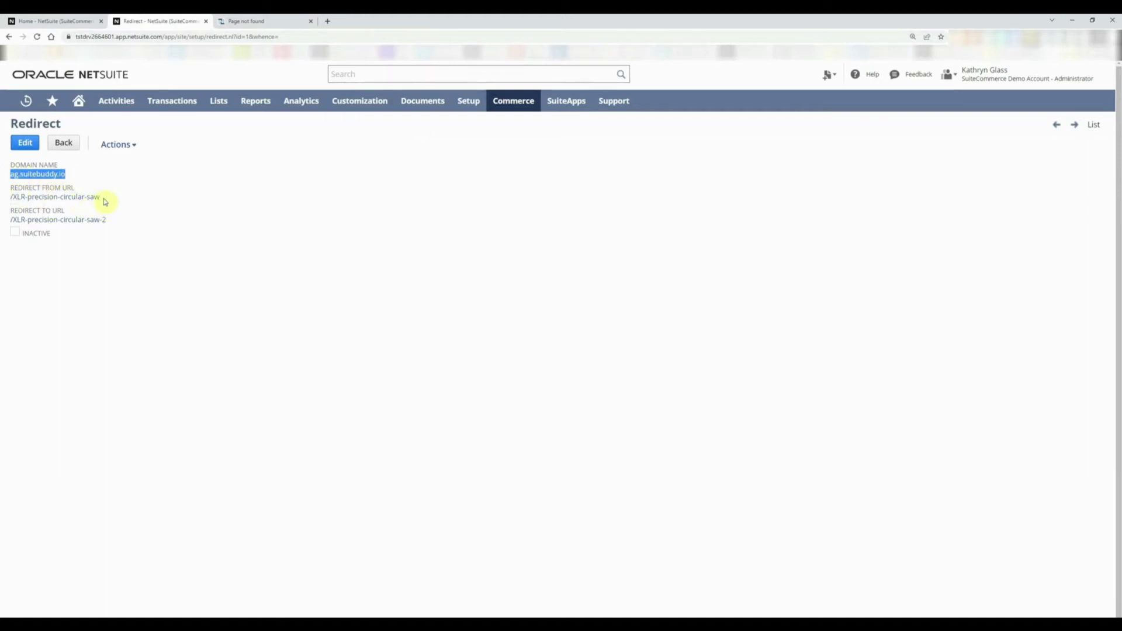
{"action": "left_click_drag", "start_coordinate": [124, 221], "coordinate": [10, 221]}
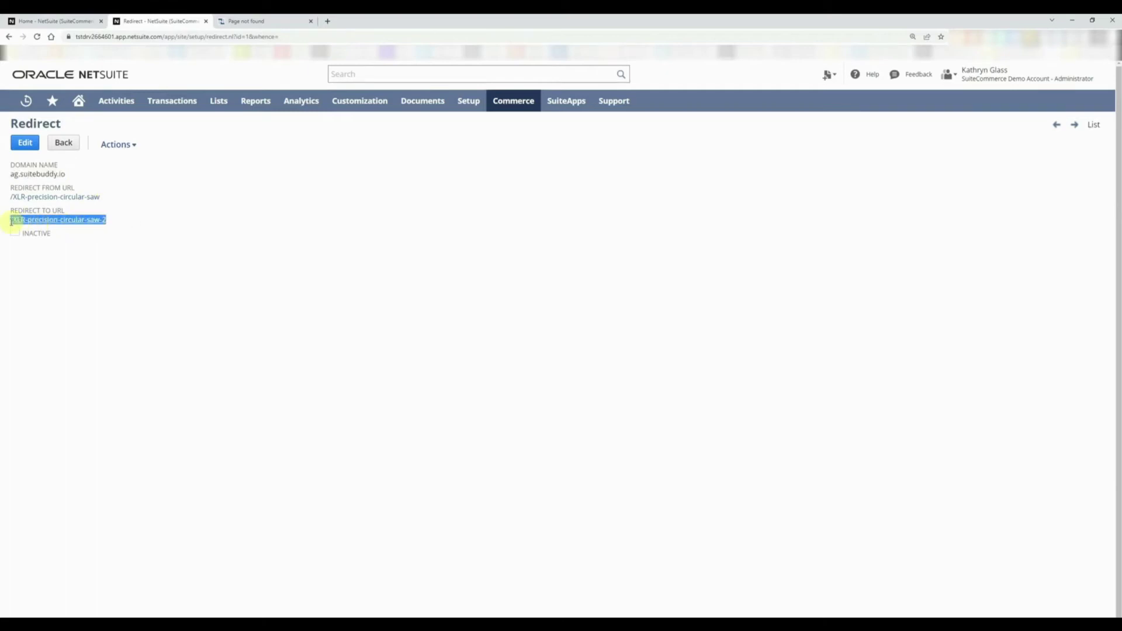
{"action": "left_click", "coordinate": [136, 220]}
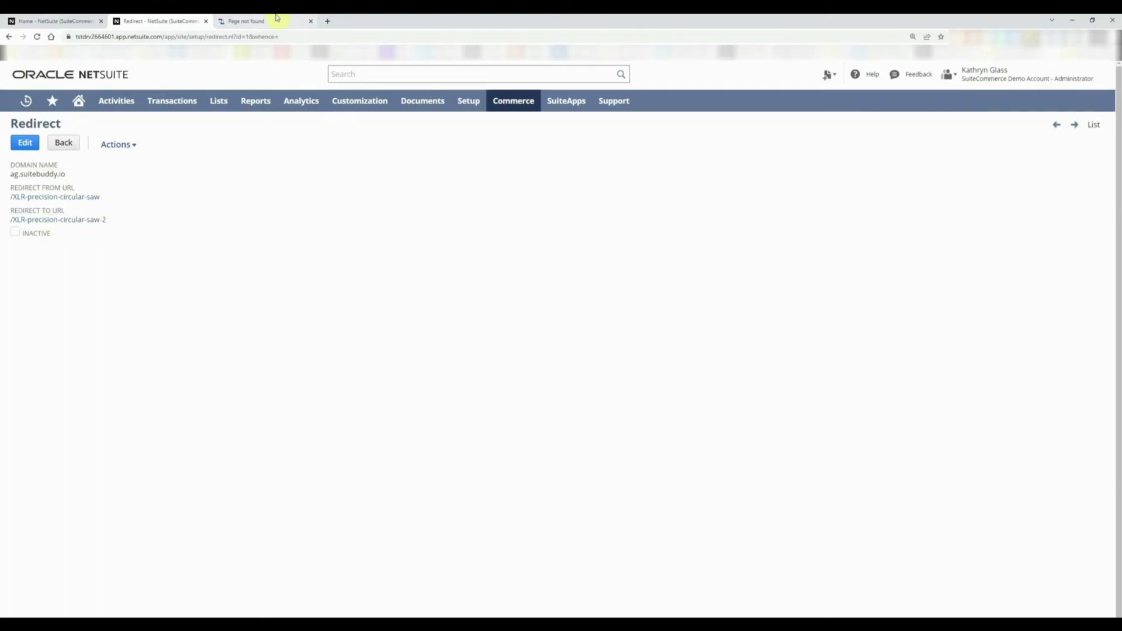
Reload /XLR-precision-circular-saw on the storefront and confirm it lands on the -2 product page.
{"action": "left_click", "coordinate": [276, 18]}
{"action": "left_click", "coordinate": [227, 37]}
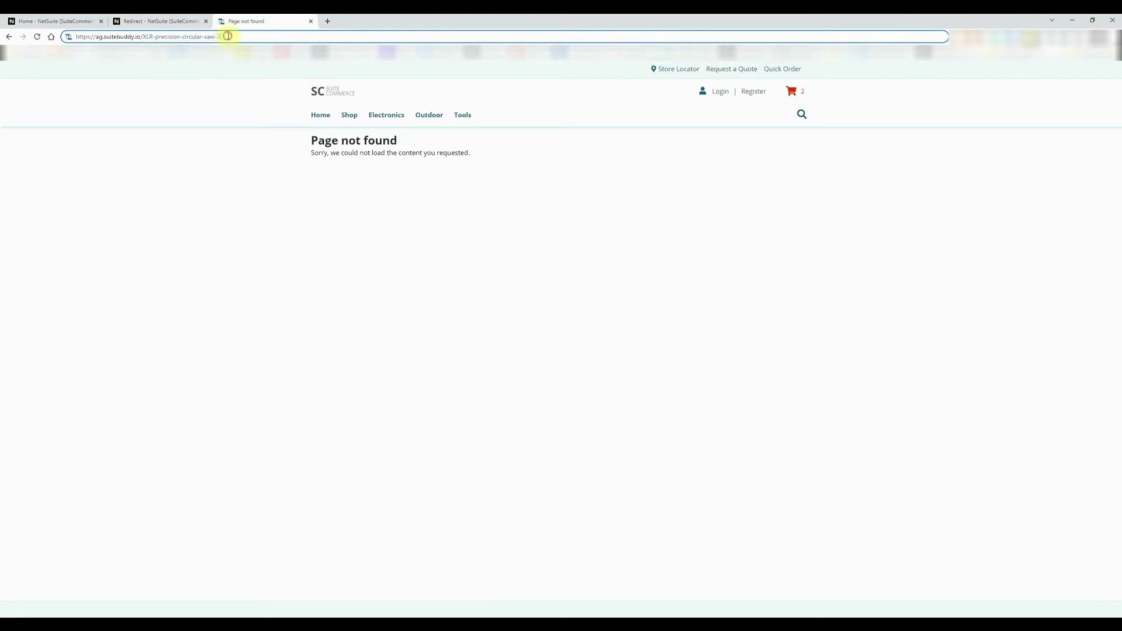
{"action": "key", "text": "Return"}
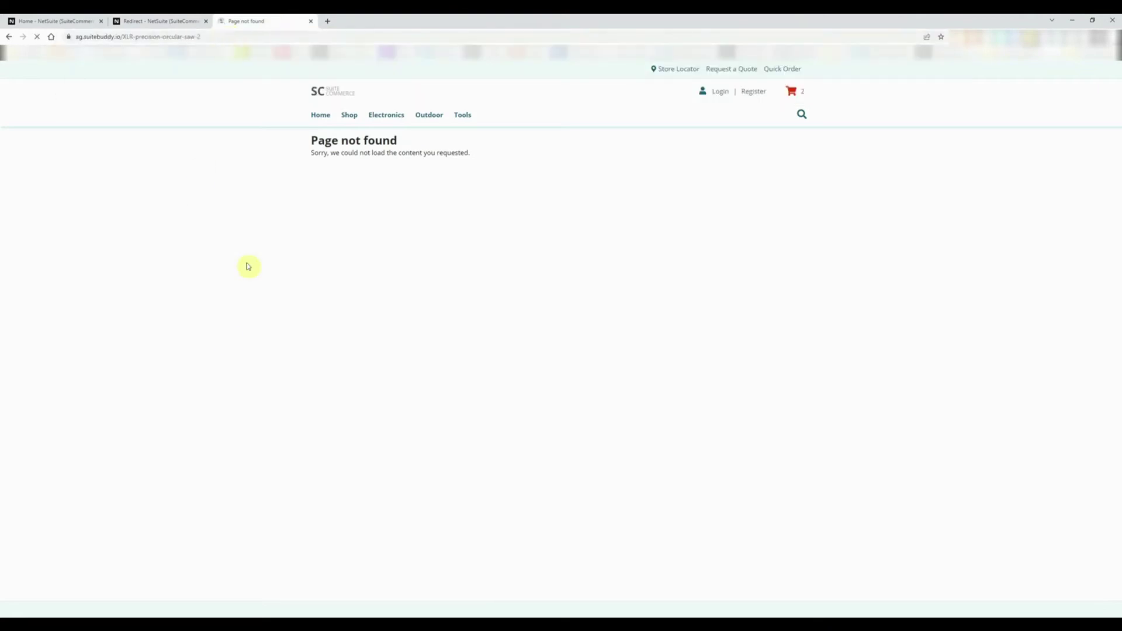
{"action": "left_click", "coordinate": [221, 37]}
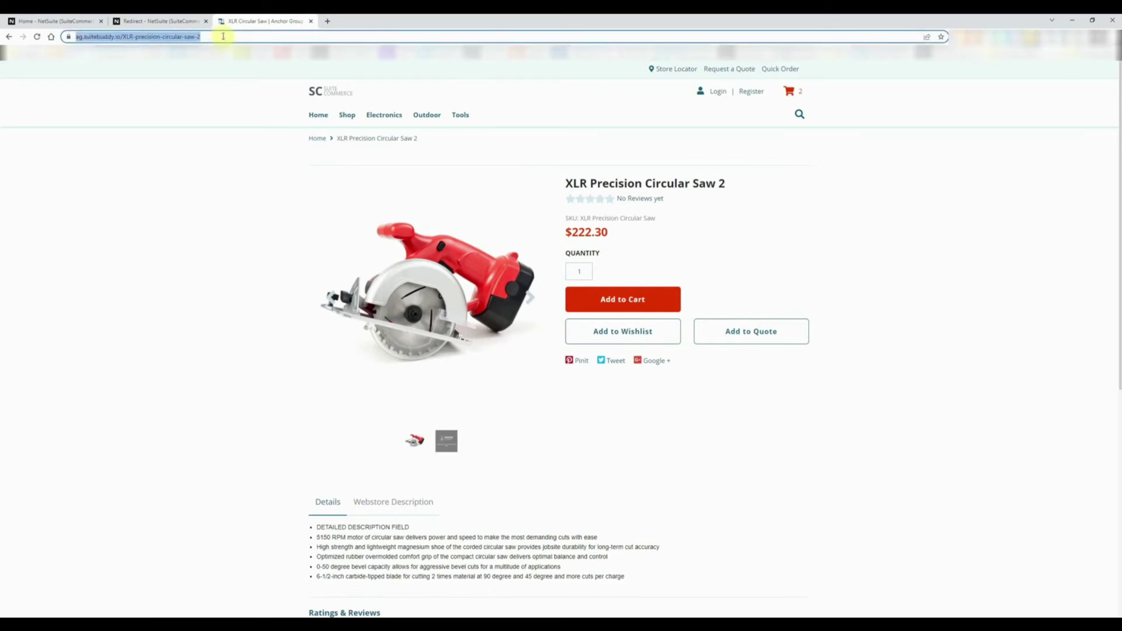
{"action": "left_click", "coordinate": [226, 35]}
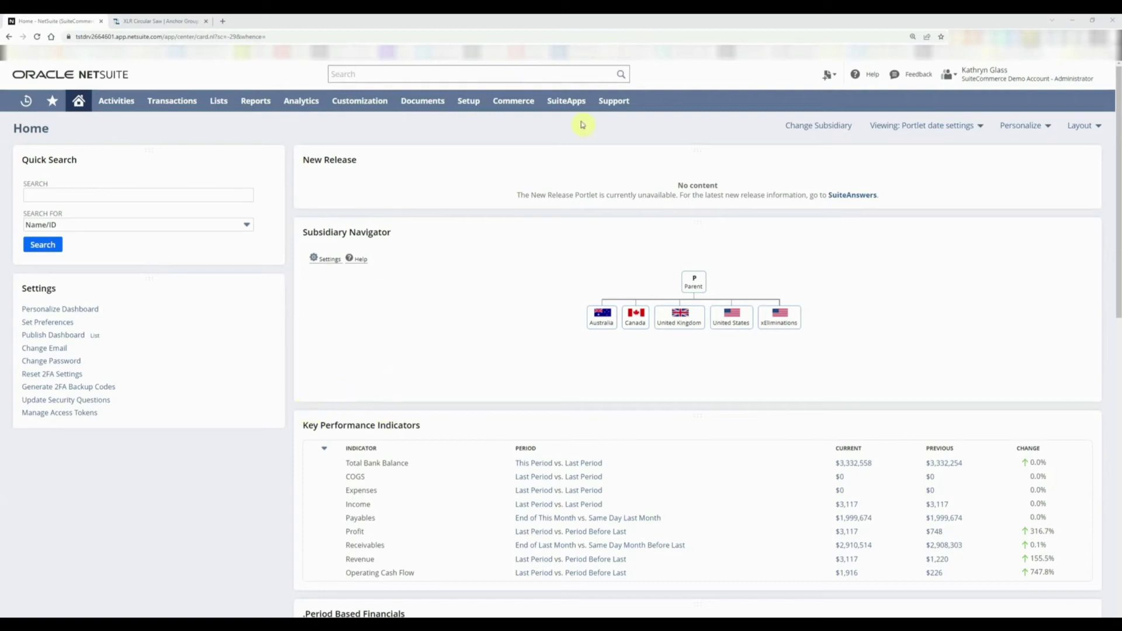
Return to the Redirects list, now showing the single ag.suitebuddy.io redirect.
{"action": "mouse_move", "coordinate": [526, 102]}
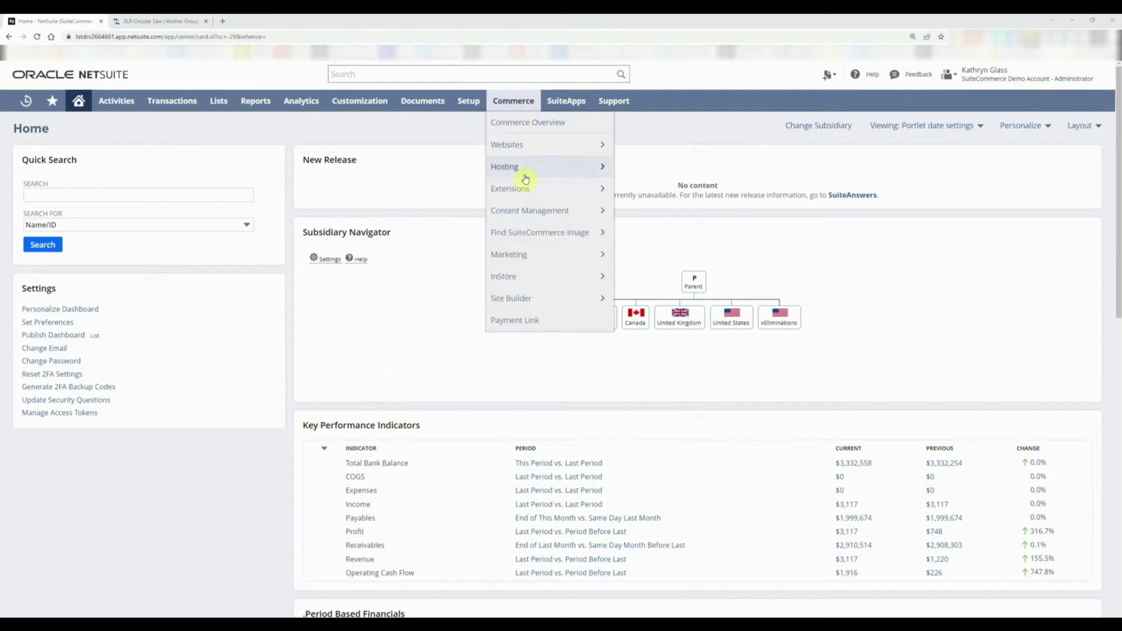
{"action": "mouse_move", "coordinate": [525, 175]}
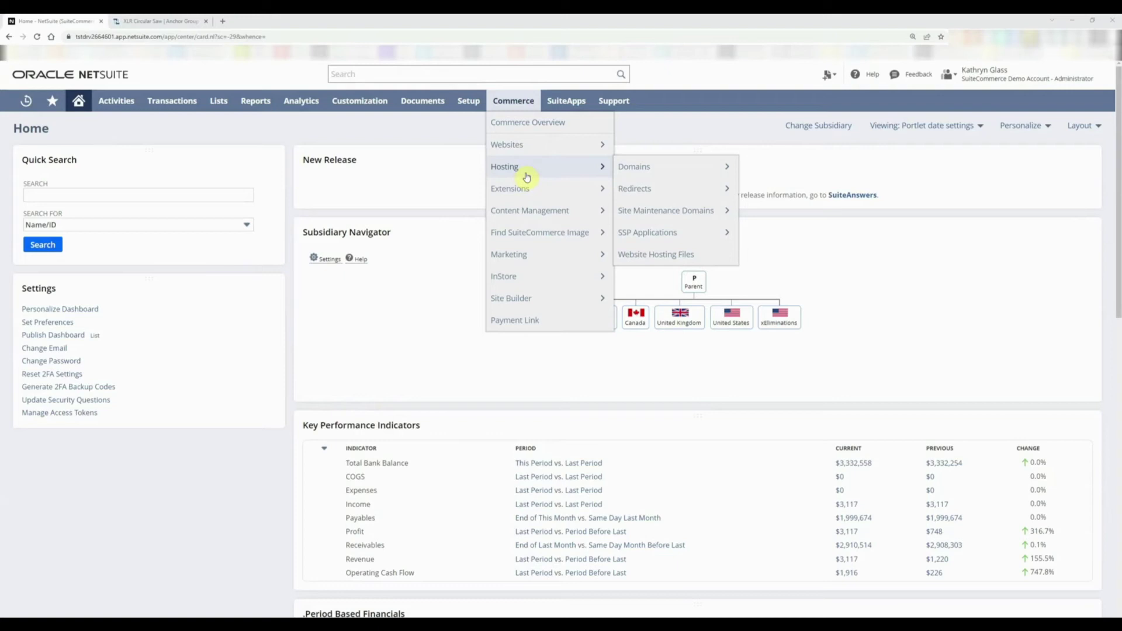
{"action": "left_click", "coordinate": [690, 188]}
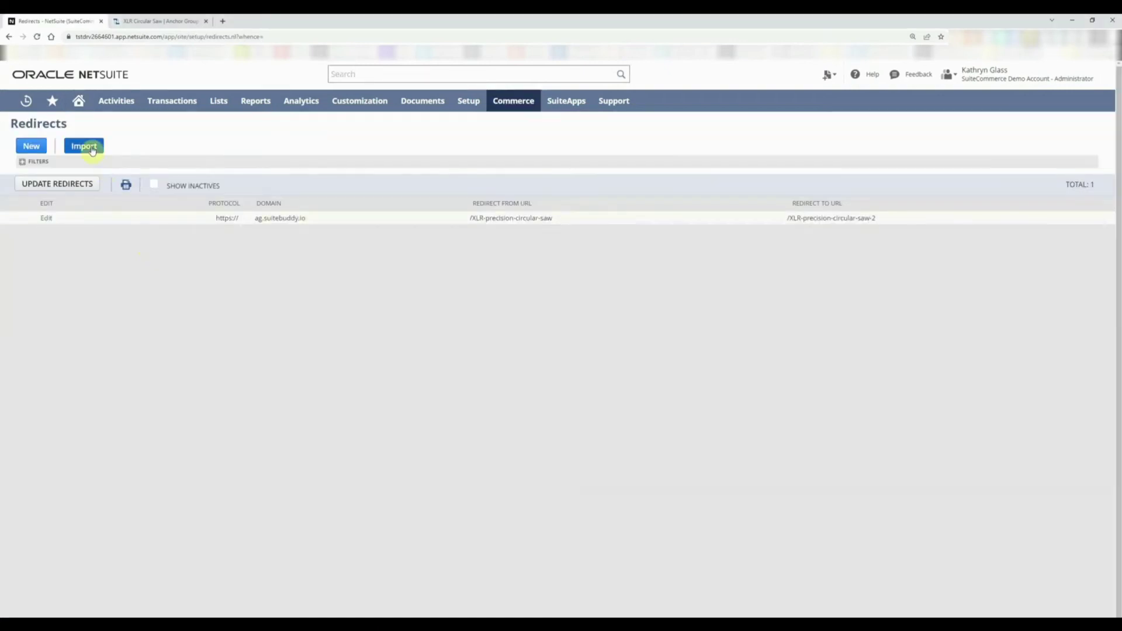
Open the redirect Import Assistant's upload step, then switch to the Test CSV for Redirect workbook.
{"action": "left_click", "coordinate": [91, 148]}
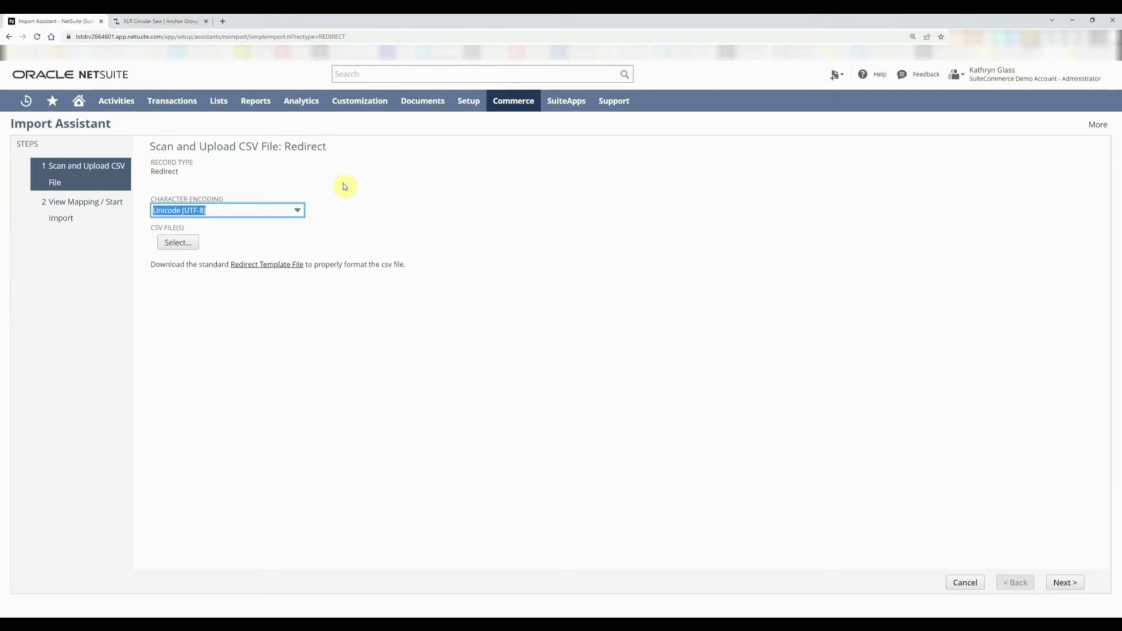
{"action": "left_click", "coordinate": [376, 167]}
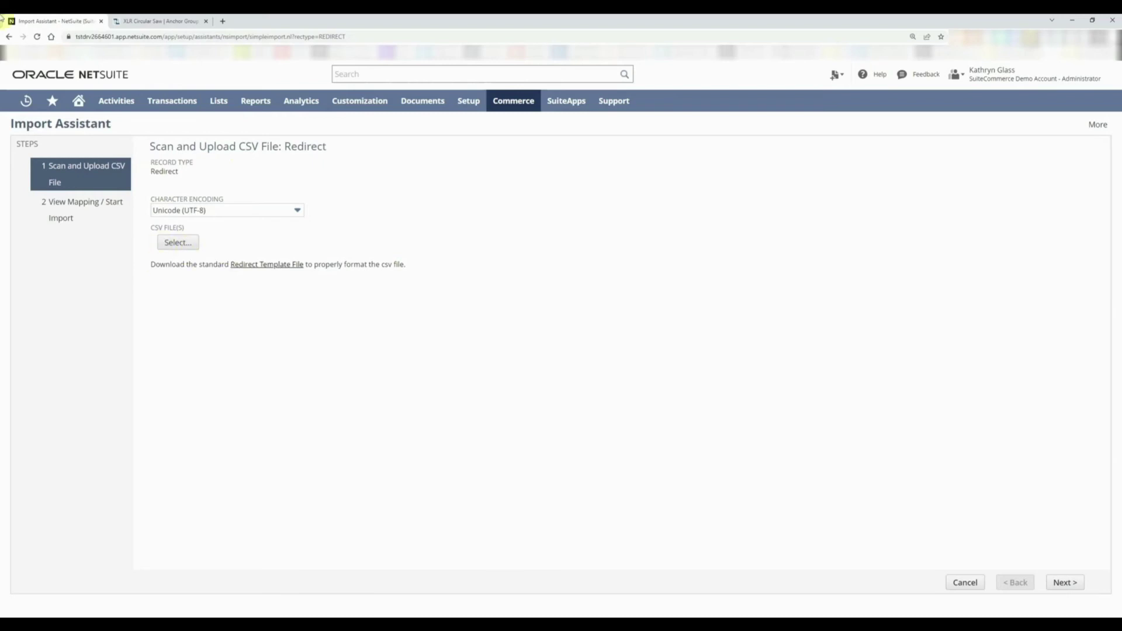
{"action": "key", "text": "alt+Tab"}
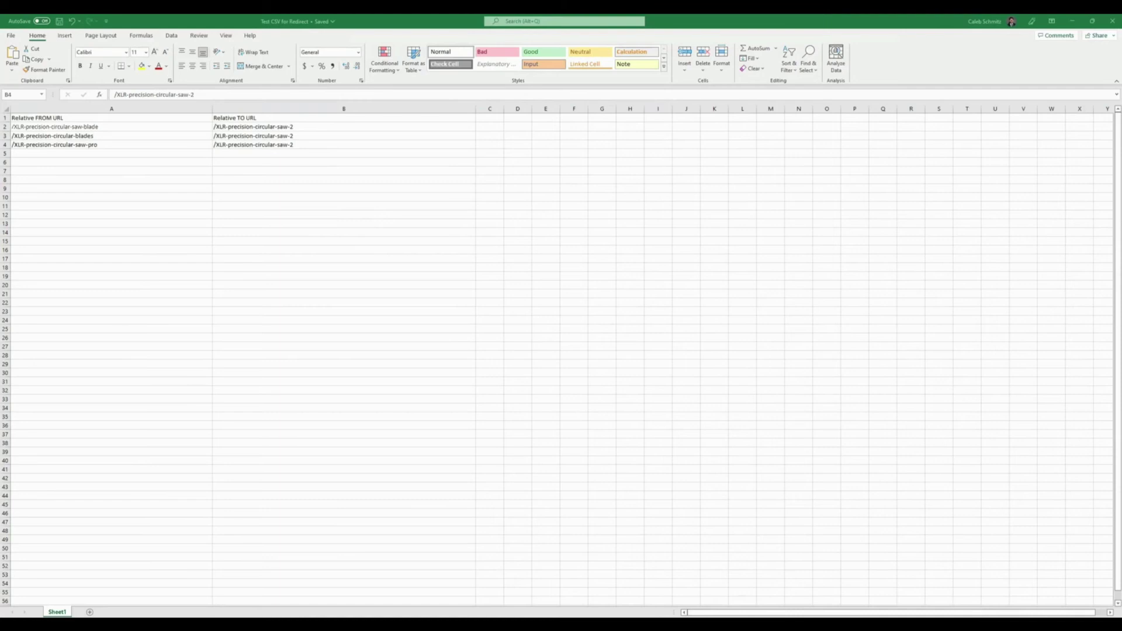
Review the three FROM URLs in column A and their /XLR-precision-circular-saw-2 targets in column B.
{"action": "scroll", "coordinate": [269, 296], "scroll_direction": "up", "scroll_amount": 5}
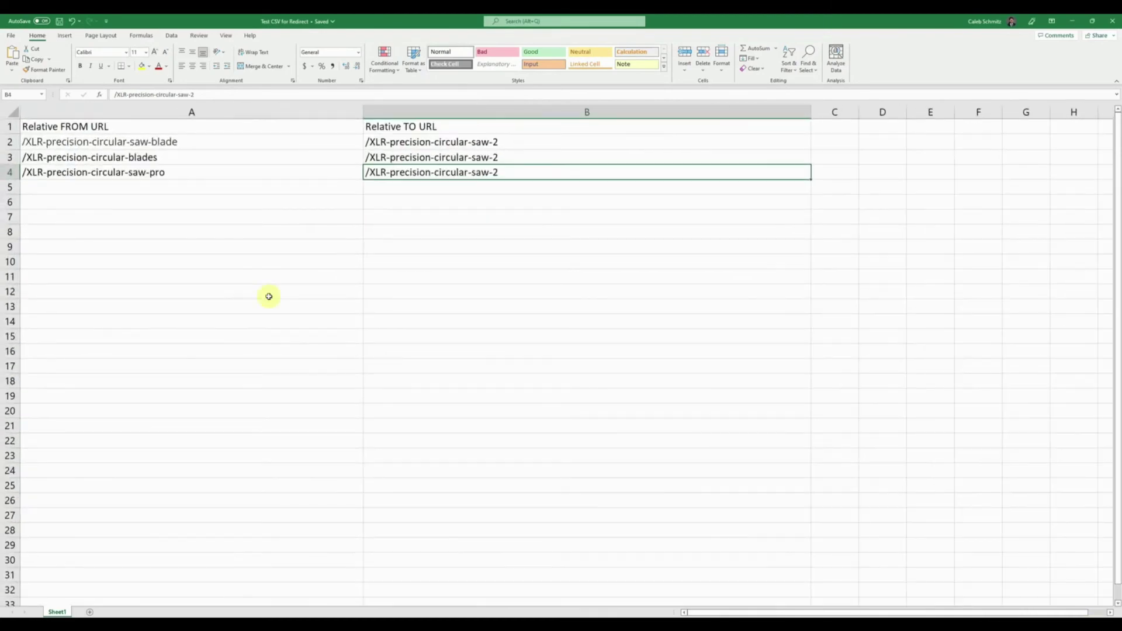
{"action": "left_click", "coordinate": [44, 127]}
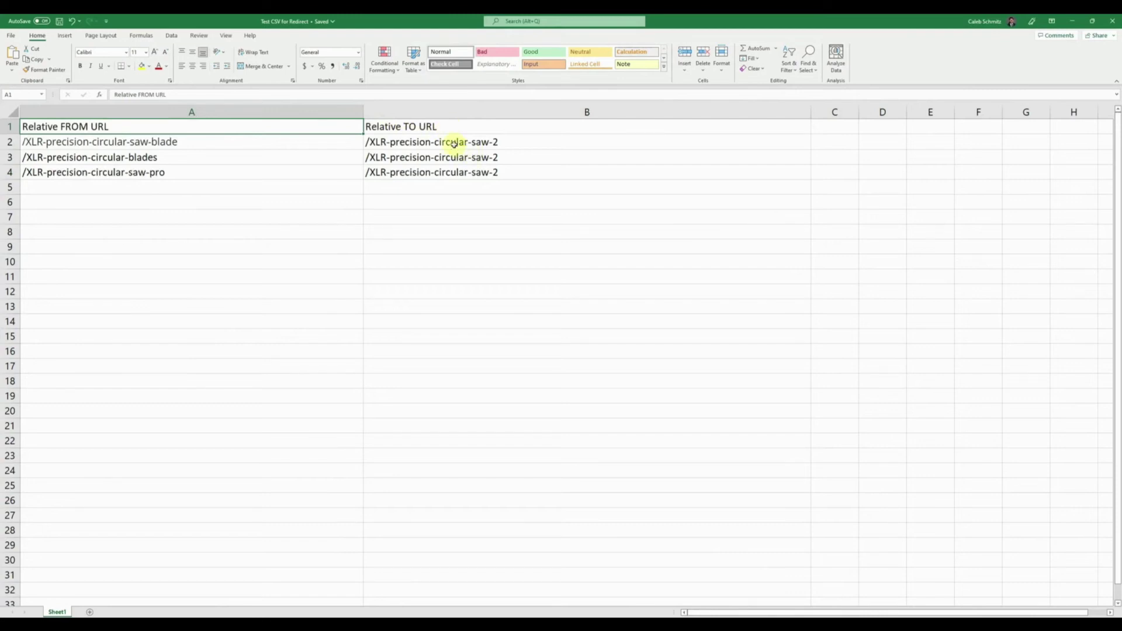
{"action": "left_click_drag", "start_coordinate": [456, 142], "coordinate": [467, 174]}
{"action": "left_click_drag", "start_coordinate": [173, 142], "coordinate": [200, 168]}
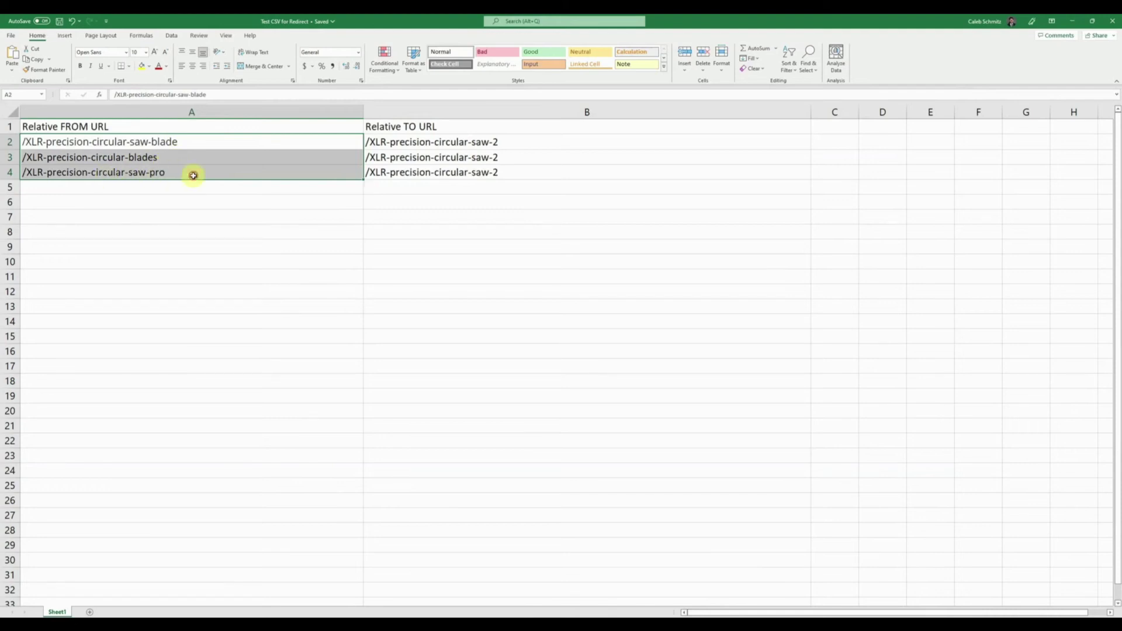
{"action": "left_click", "coordinate": [193, 174]}
{"action": "left_click", "coordinate": [227, 216]}
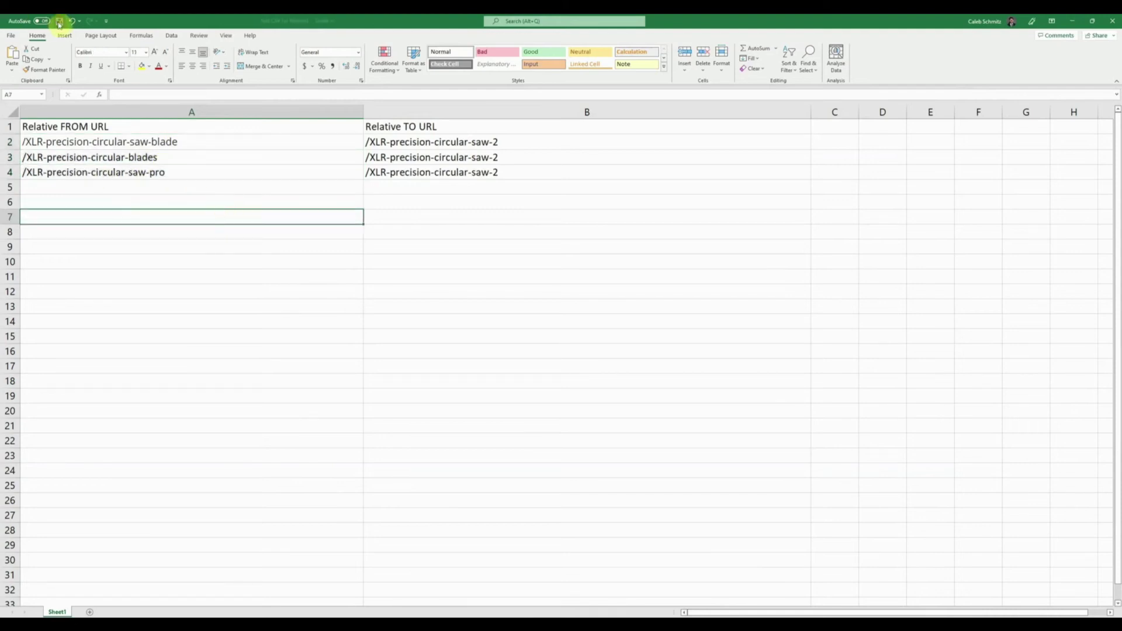
Save a copy of the workbook as Test CSV for Redirect in CSV (Comma delimited) (*.csv) format.
{"action": "left_click", "coordinate": [10, 35]}
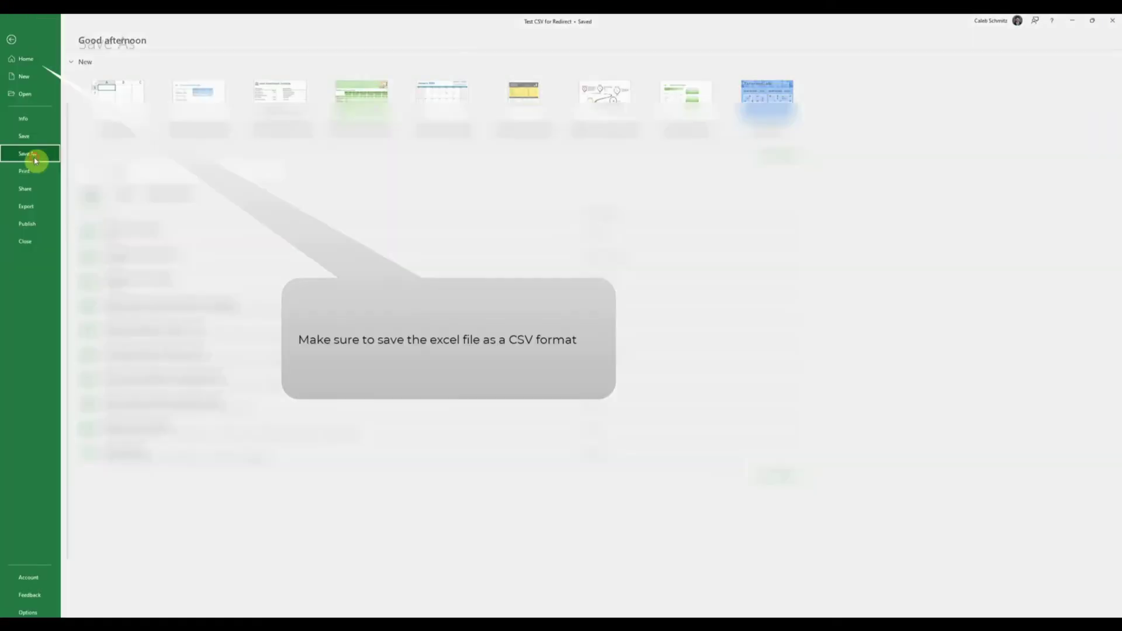
{"action": "left_click", "coordinate": [26, 153]}
{"action": "left_click", "coordinate": [281, 92]}
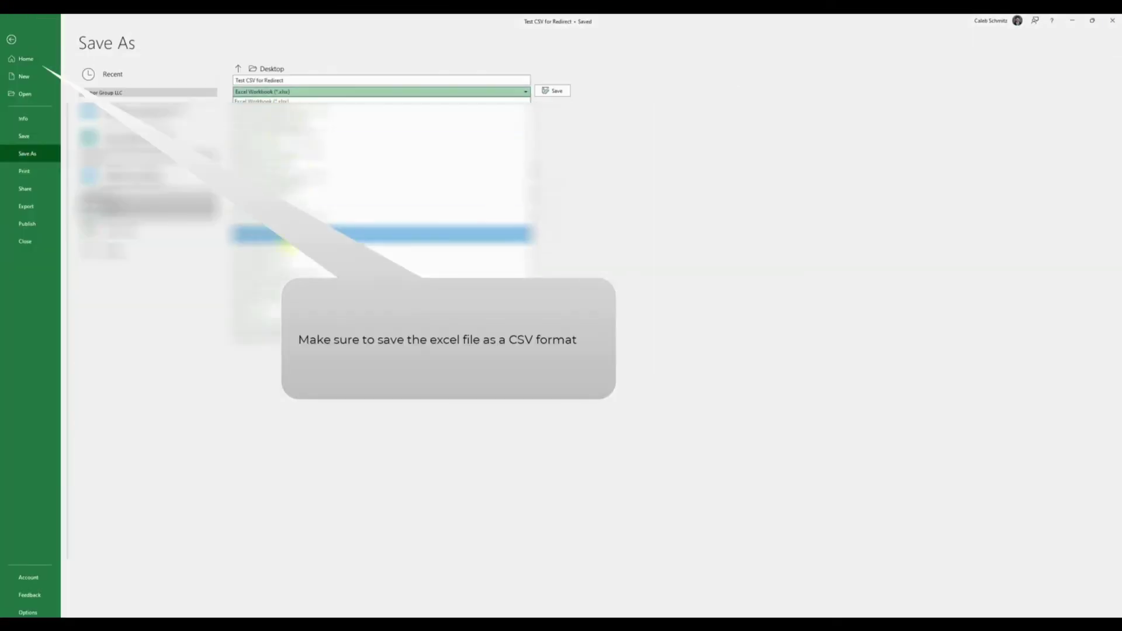
{"action": "left_click", "coordinate": [263, 223]}
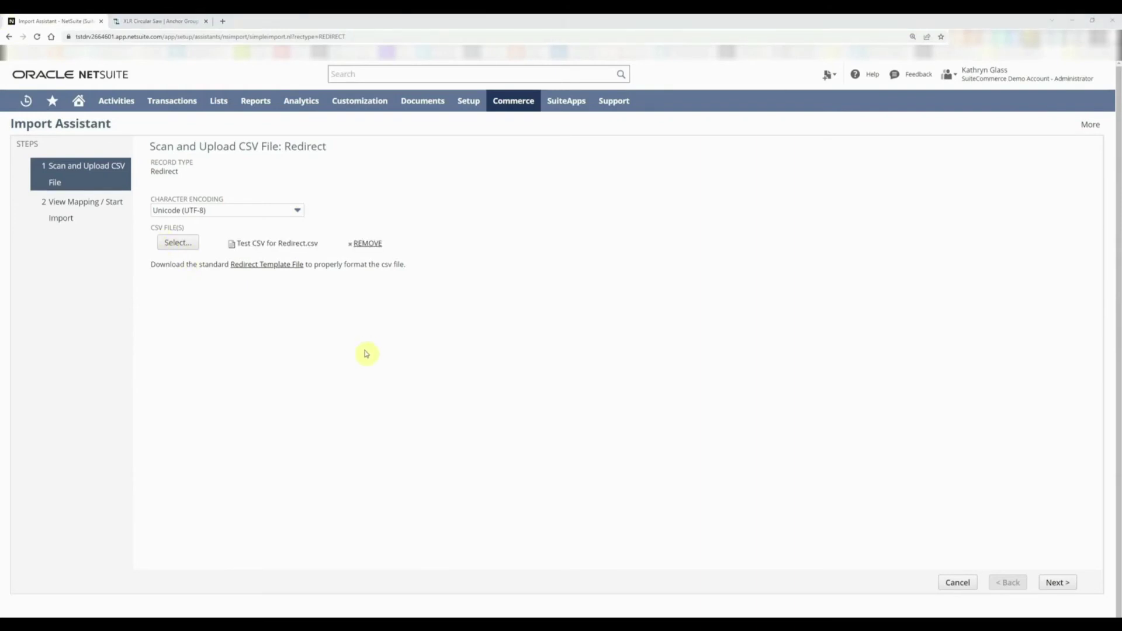
Confirm Test CSV for Redirect.csv is attached and advance the import to View Mapping.
{"action": "left_click_drag", "start_coordinate": [238, 239], "coordinate": [322, 244]}
{"action": "left_click", "coordinate": [322, 243]}
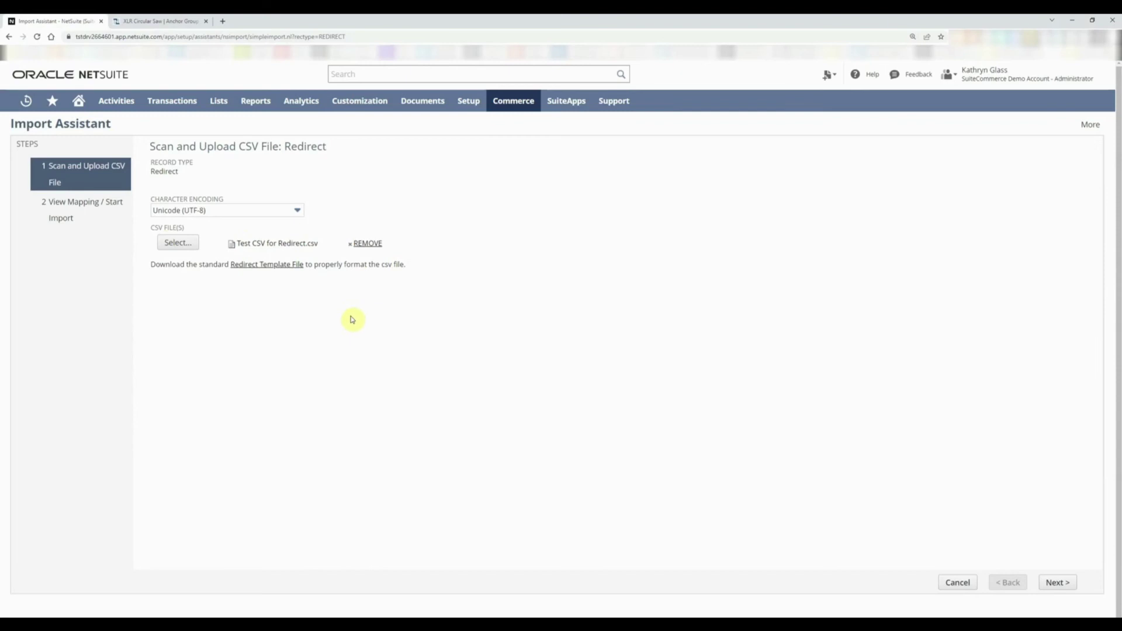
{"action": "left_click", "coordinate": [1062, 585]}
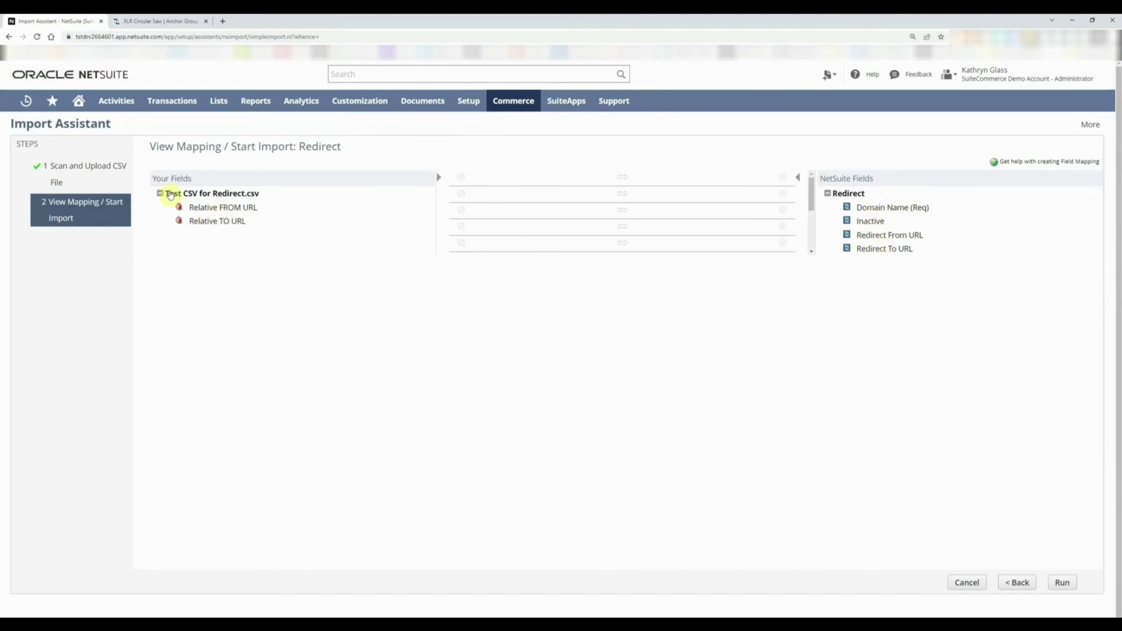
Map the CSV's Relative FROM and TO URL columns to Redirect From URL and Redirect To URL, then open Domain Name's default value.
{"action": "left_click_drag", "start_coordinate": [226, 207], "coordinate": [513, 182]}
{"action": "left_click_drag", "start_coordinate": [221, 221], "coordinate": [551, 199]}
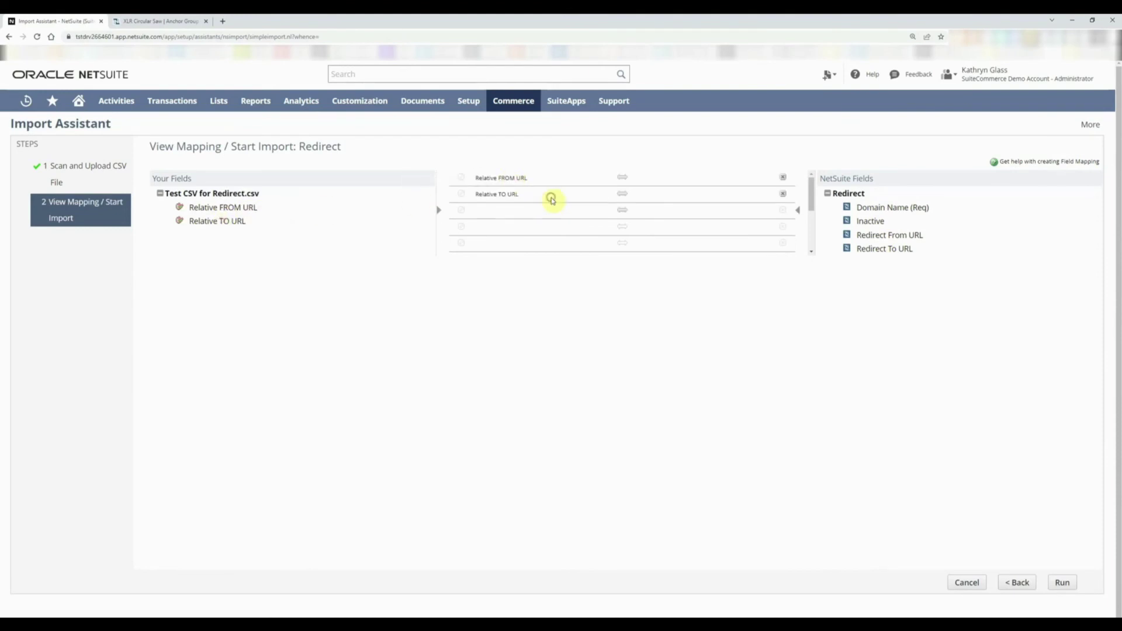
{"action": "left_click_drag", "start_coordinate": [901, 238], "coordinate": [701, 184]}
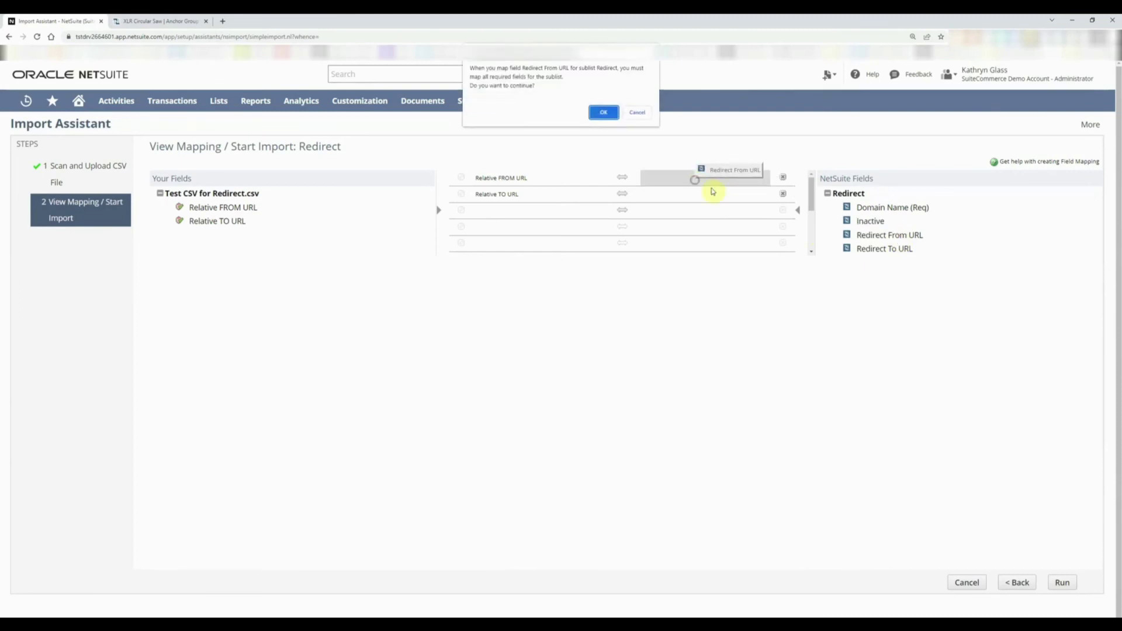
{"action": "left_click", "coordinate": [602, 113]}
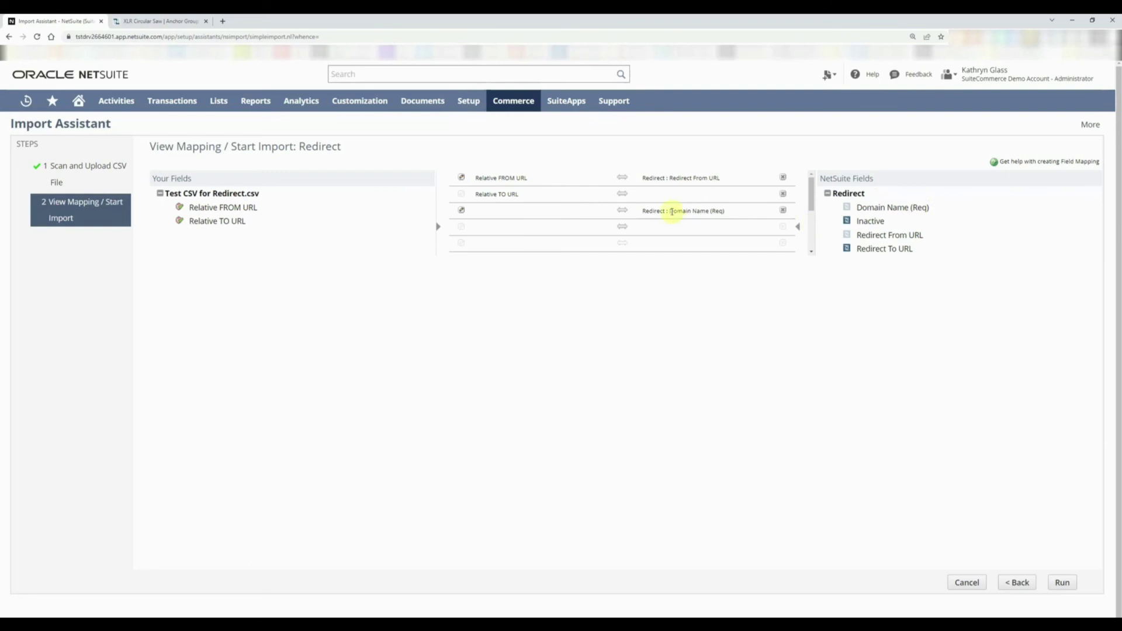
{"action": "left_click_drag", "start_coordinate": [868, 255], "coordinate": [697, 193]}
{"action": "left_click", "coordinate": [463, 214]}
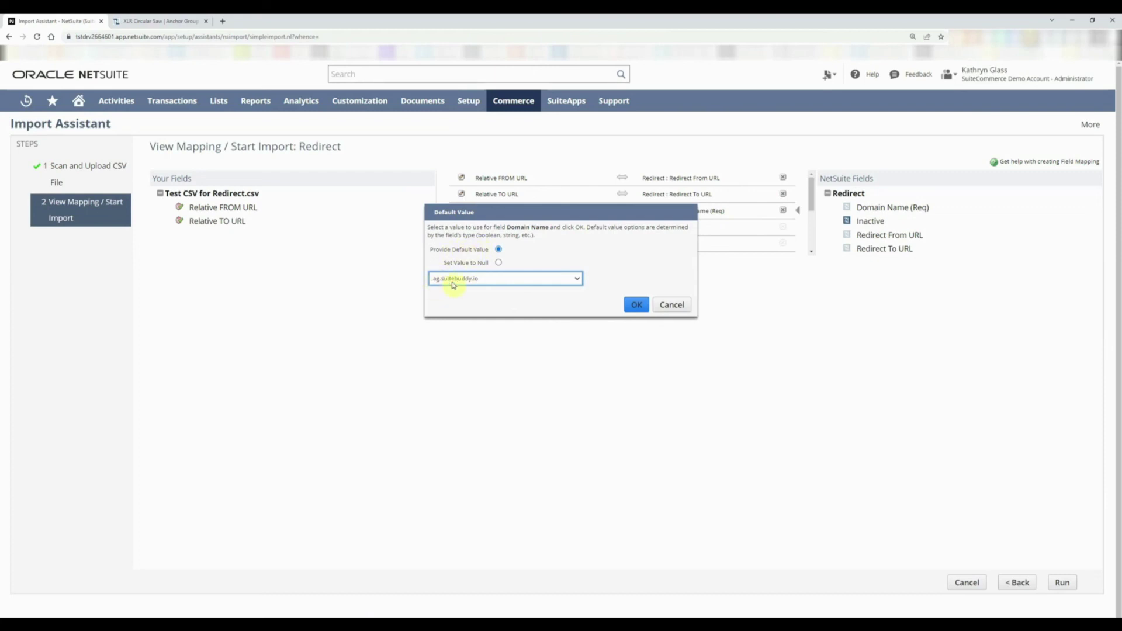
Default Domain Name to ag.suitebuddy.io and run the redirect import.
{"action": "left_click", "coordinate": [633, 310]}
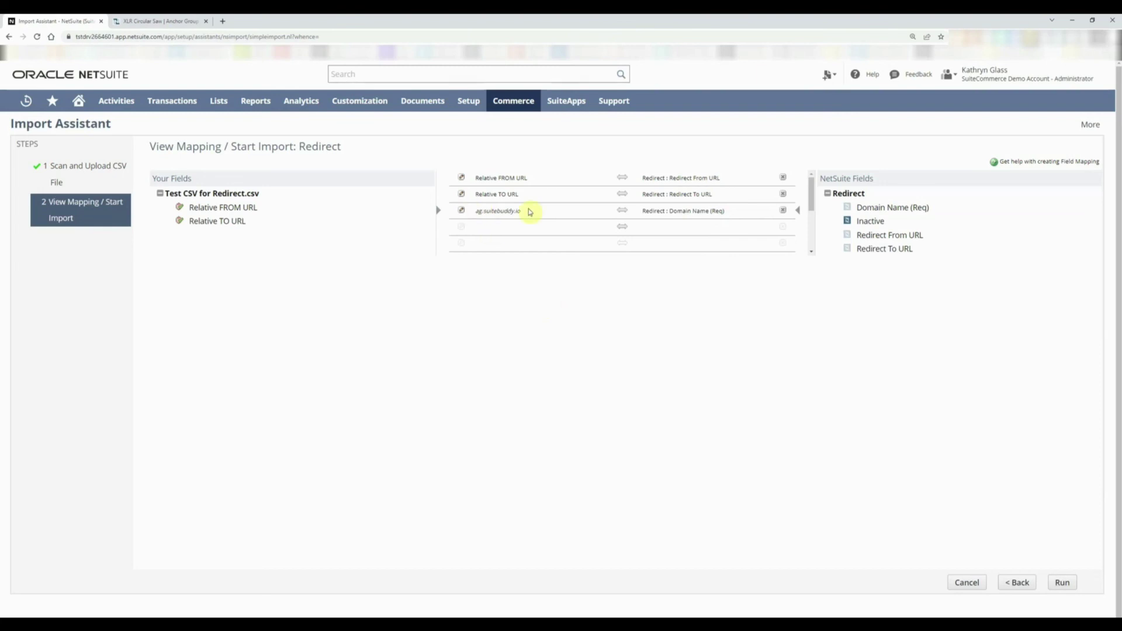
{"action": "left_click", "coordinate": [1062, 582]}
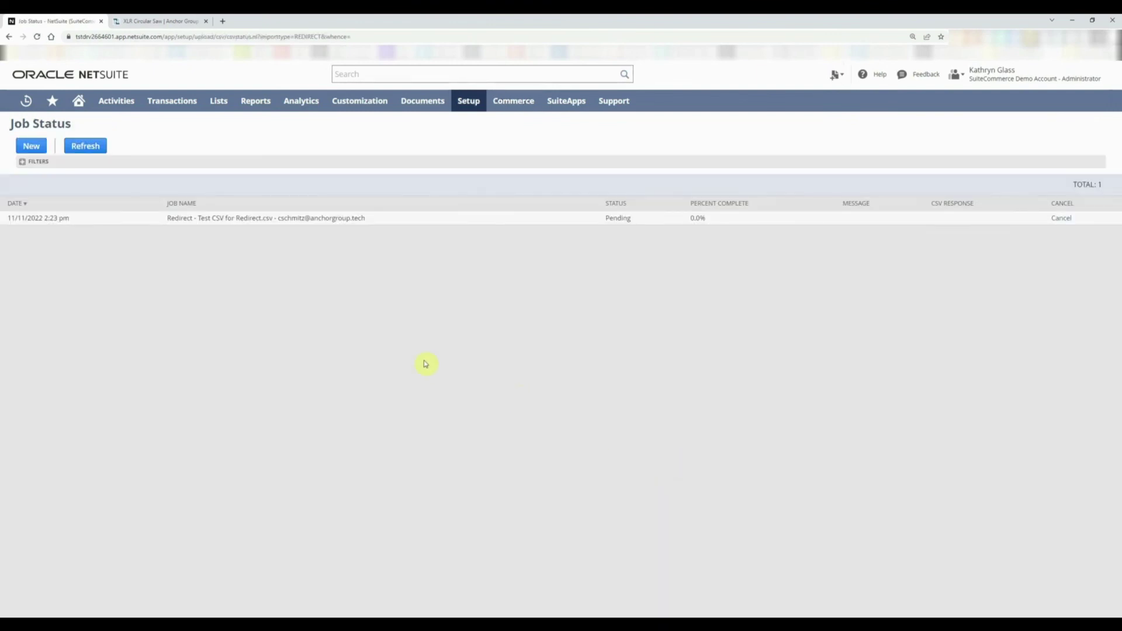
Confirm 3 of 3 records imported, list the Commerce > Hosting > Redirects, and copy /XLR-precision-circular-saw-pro.
{"action": "left_click", "coordinate": [97, 146]}
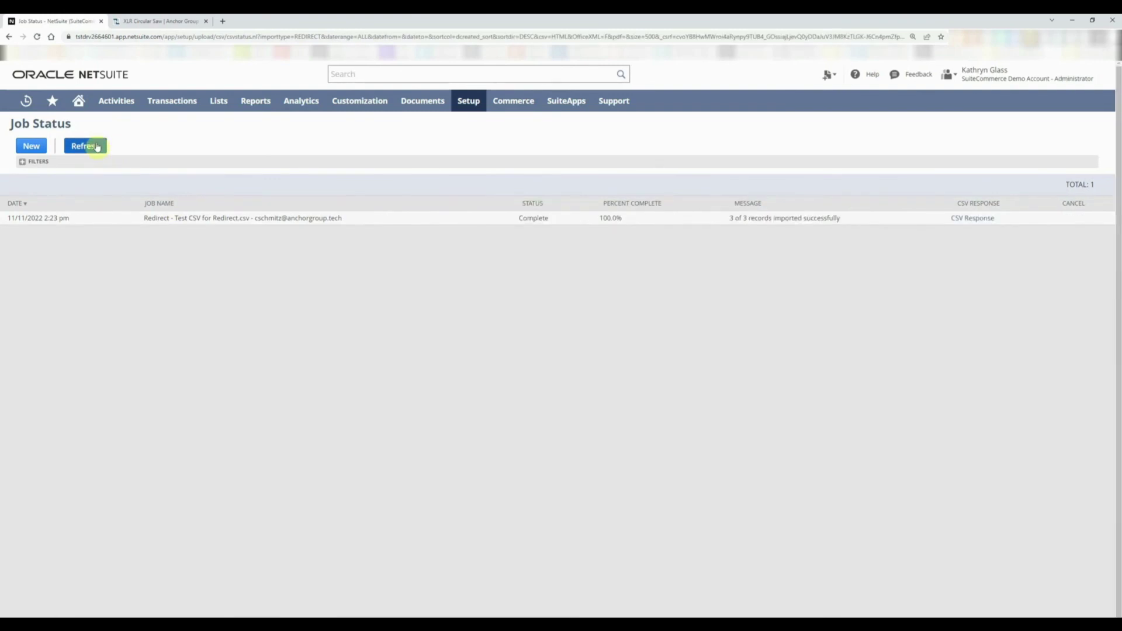
{"action": "mouse_move", "coordinate": [506, 102]}
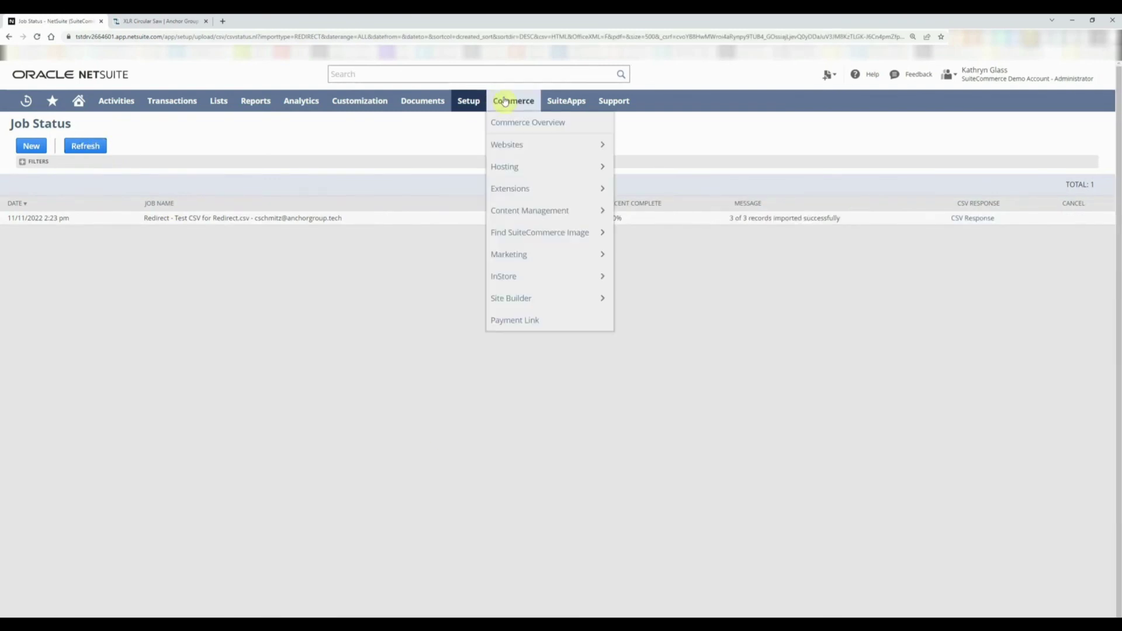
{"action": "mouse_move", "coordinate": [507, 168]}
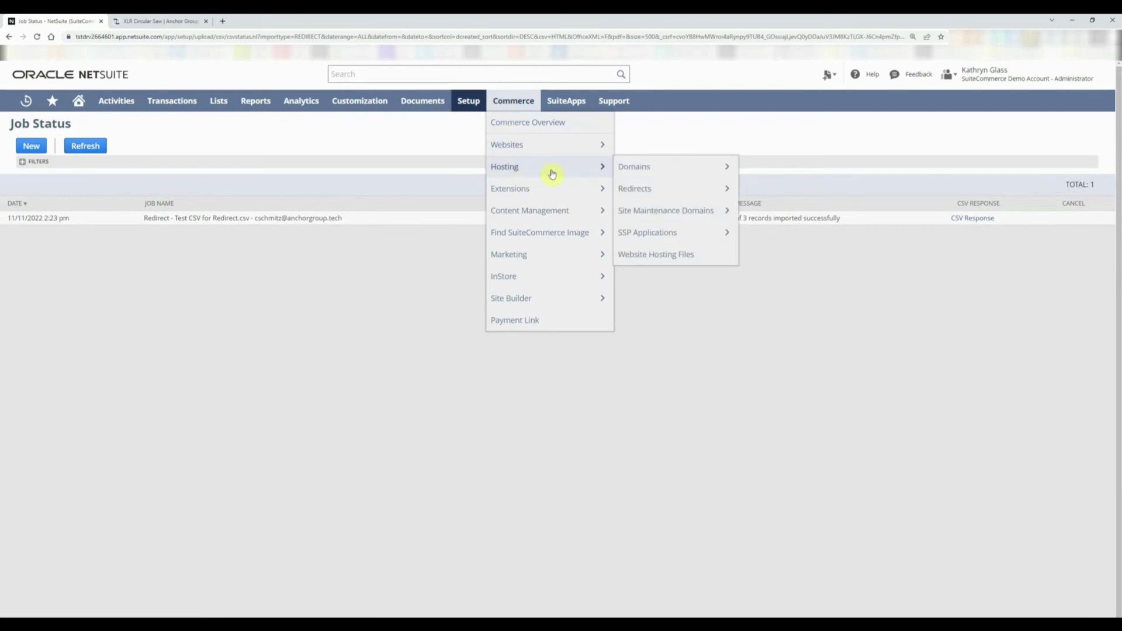
{"action": "left_click", "coordinate": [653, 190]}
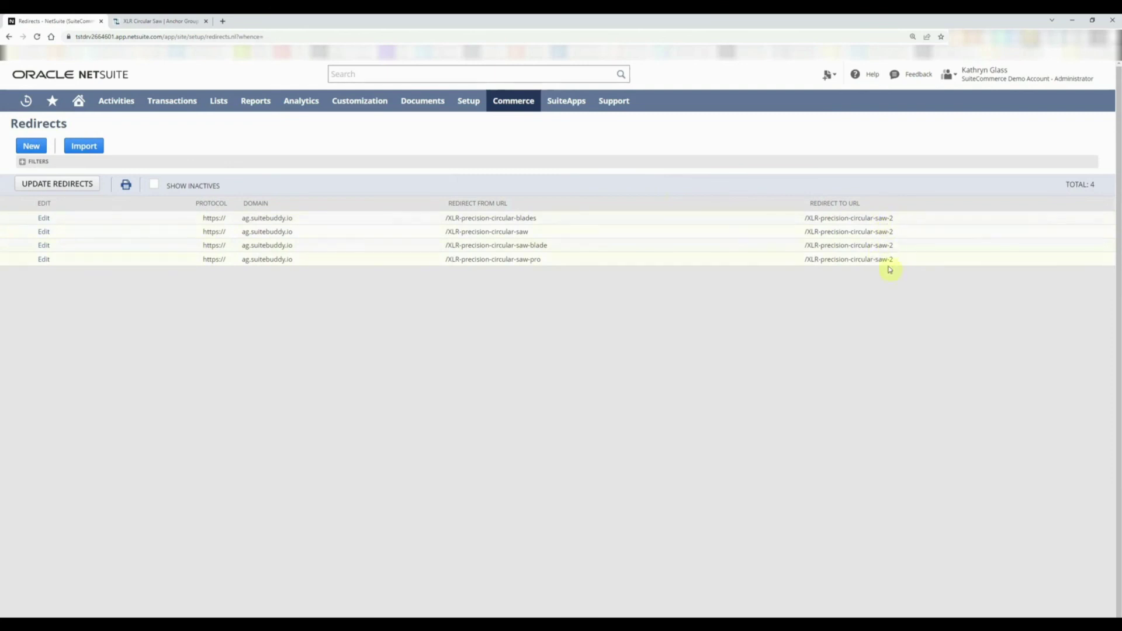
{"action": "left_click_drag", "start_coordinate": [558, 265], "coordinate": [445, 262]}
{"action": "key", "text": "ctrl+c"}
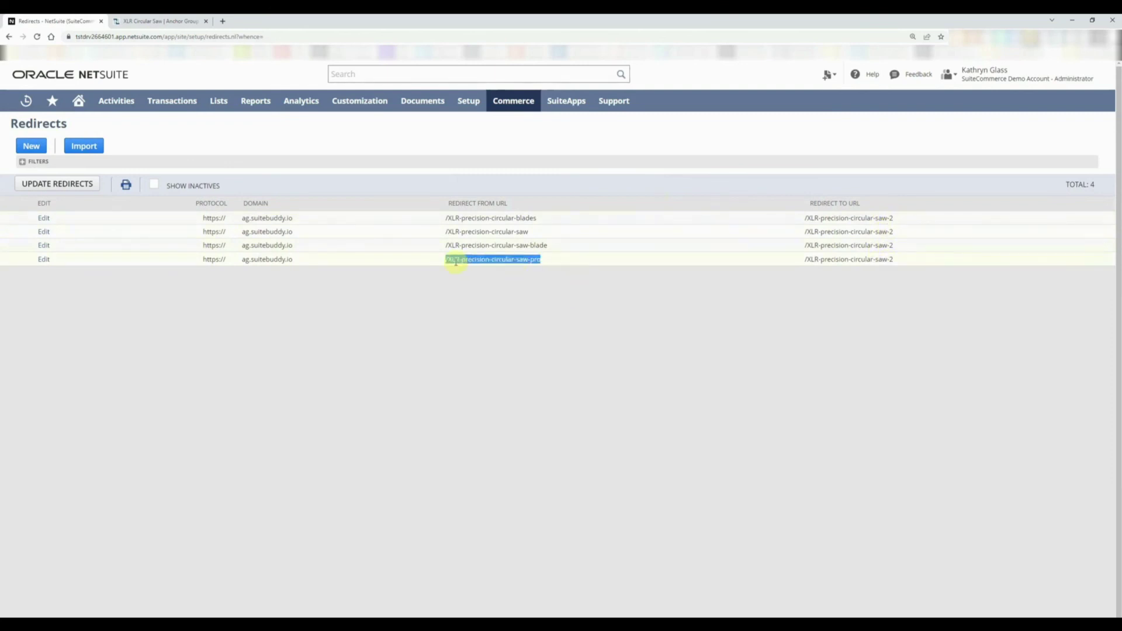
In the storefront tab, replace the address path with /XLR-precision-circular-saw-pro and load it.
{"action": "left_click", "coordinate": [155, 21]}
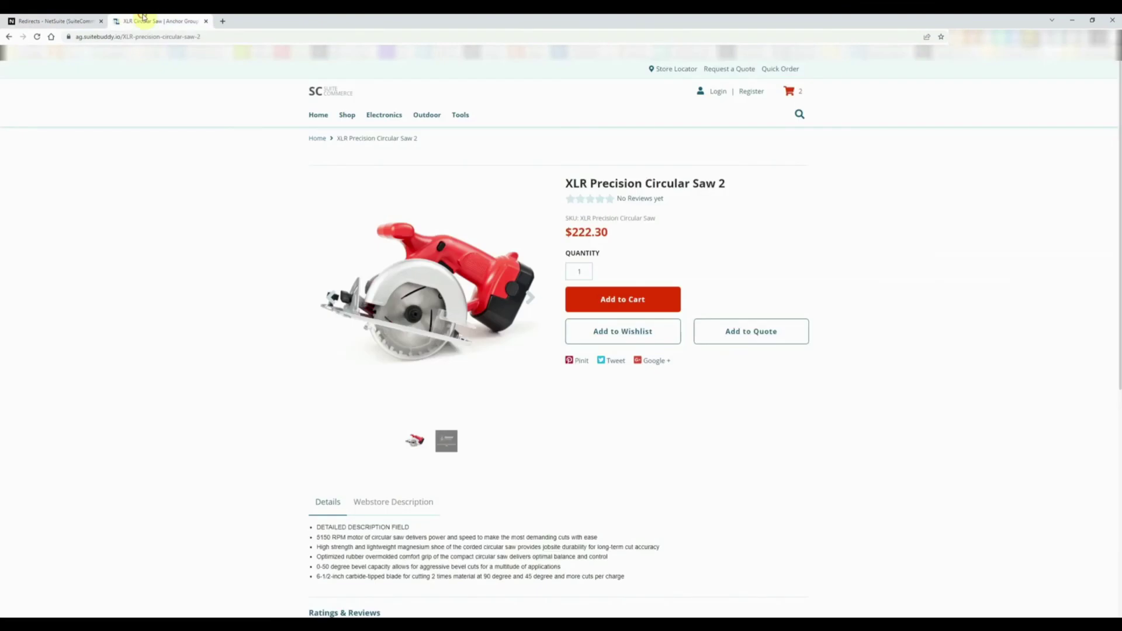
{"action": "left_click_drag", "start_coordinate": [220, 37], "coordinate": [143, 37]}
{"action": "key", "text": "ctrl+v"}
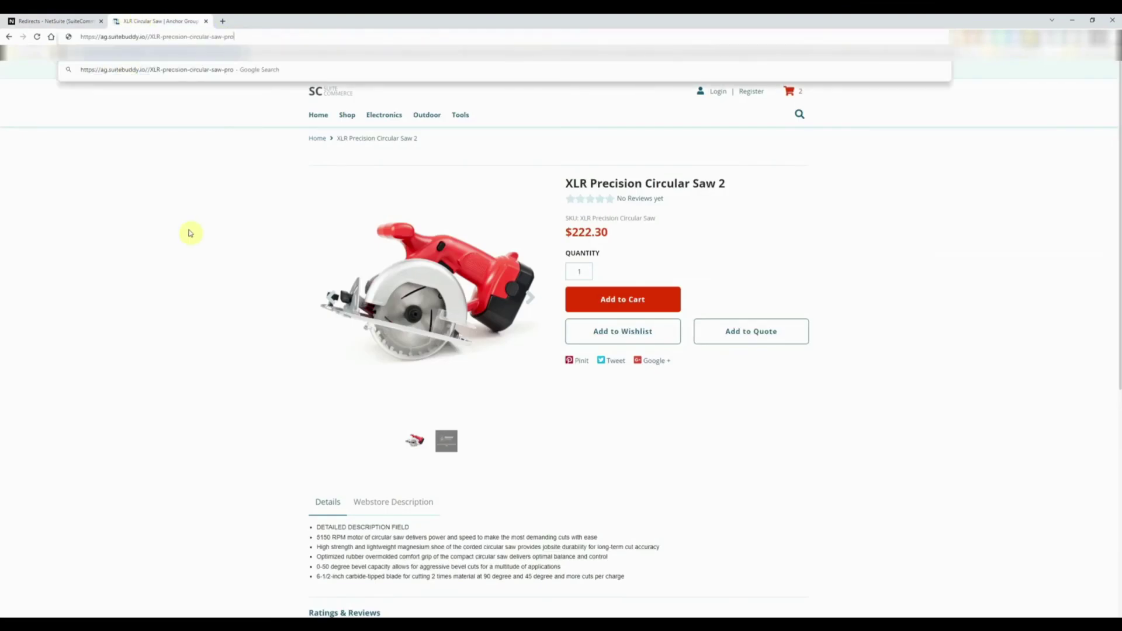
{"action": "key", "text": "Return"}
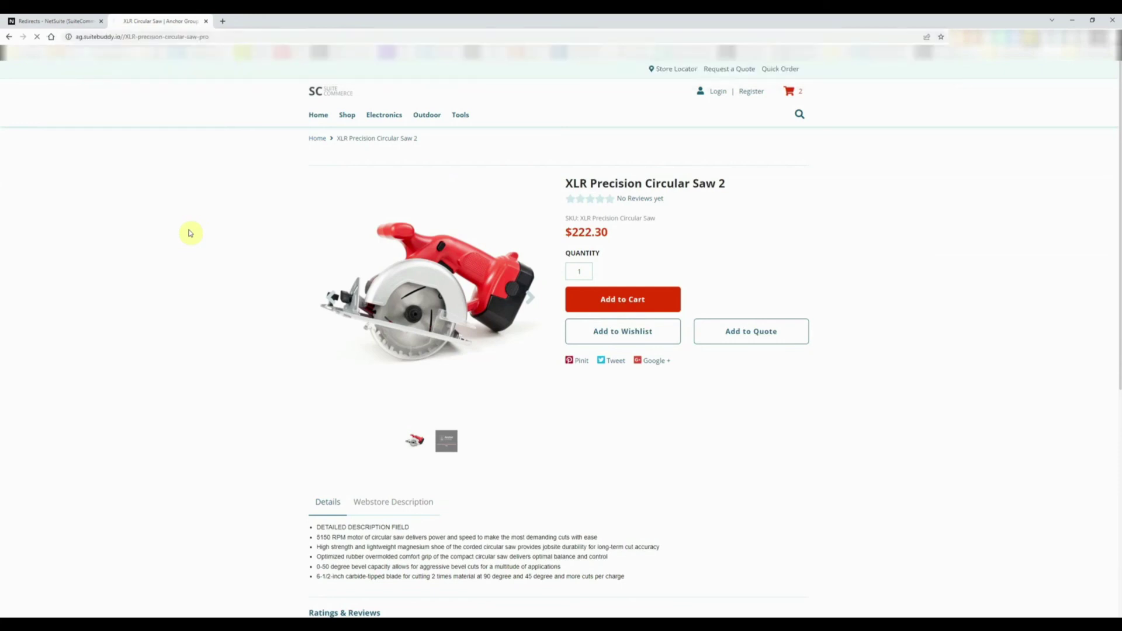